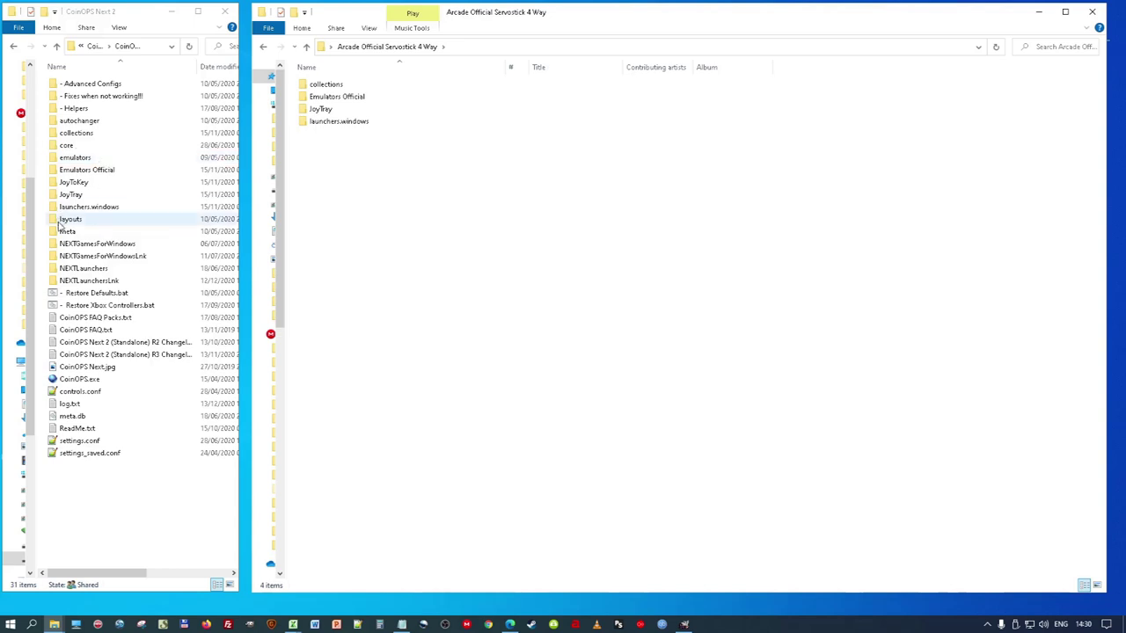
Step: Look over the pack's folders and the JoyTray folder's files, and return to the Arcade Official Servostick 4 Way folder
left_click(339, 85)
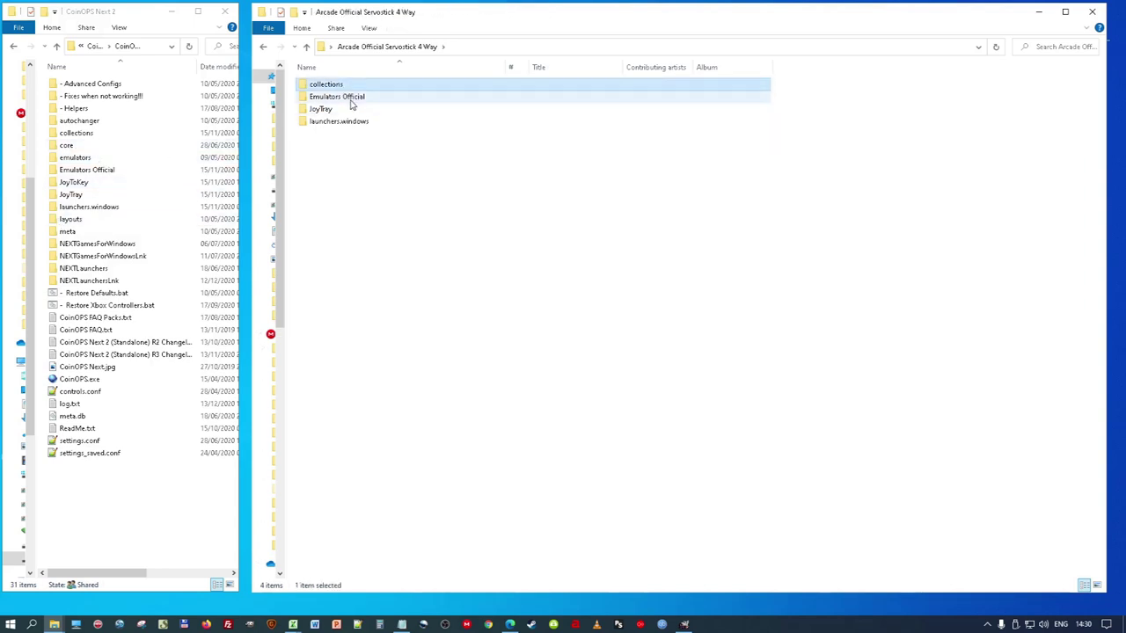
left_click(360, 126)
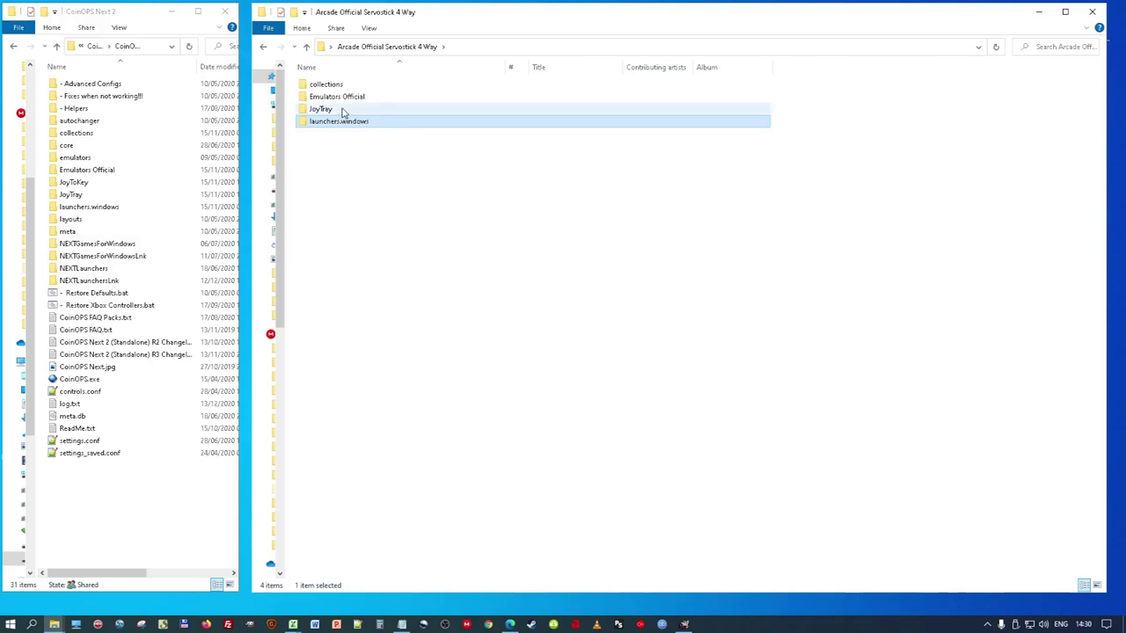
double_click(343, 110)
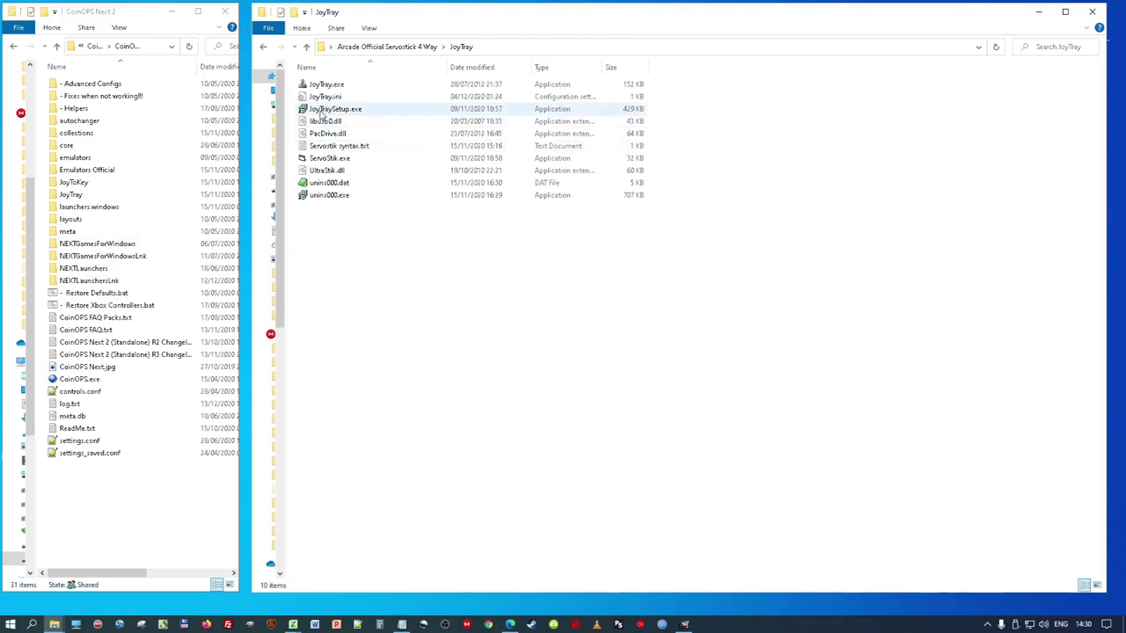
mouse_move(343, 112)
left_click(371, 49)
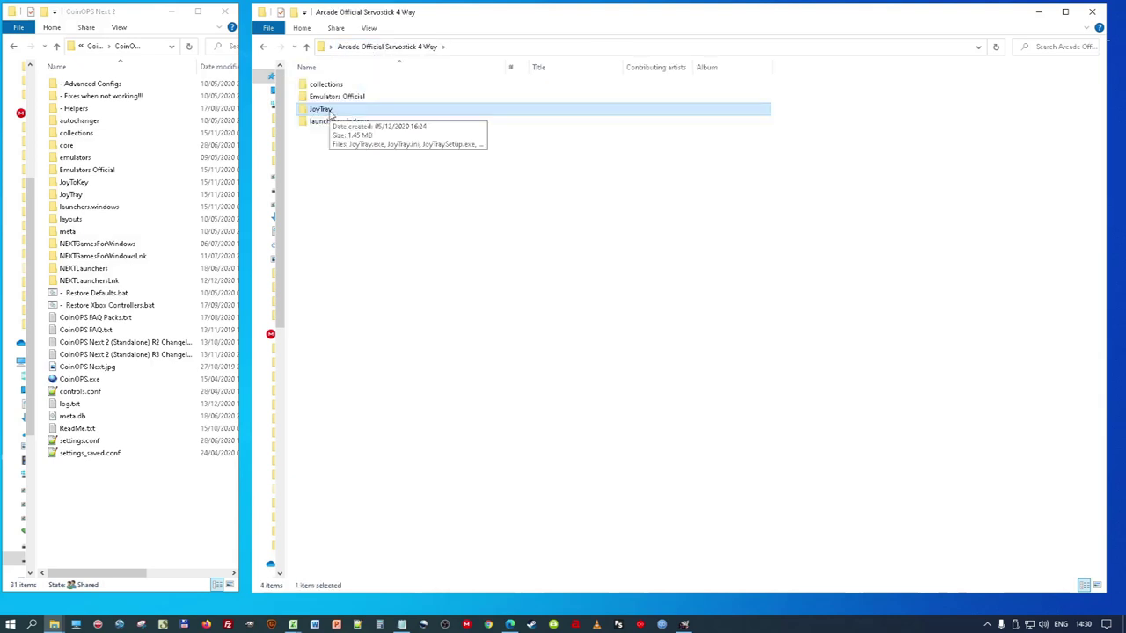
Step: Open the pack's JoyTray folder, bring up the running JoyTray utility's settings and confirm them with Launch on Startup enabled
double_click(330, 113)
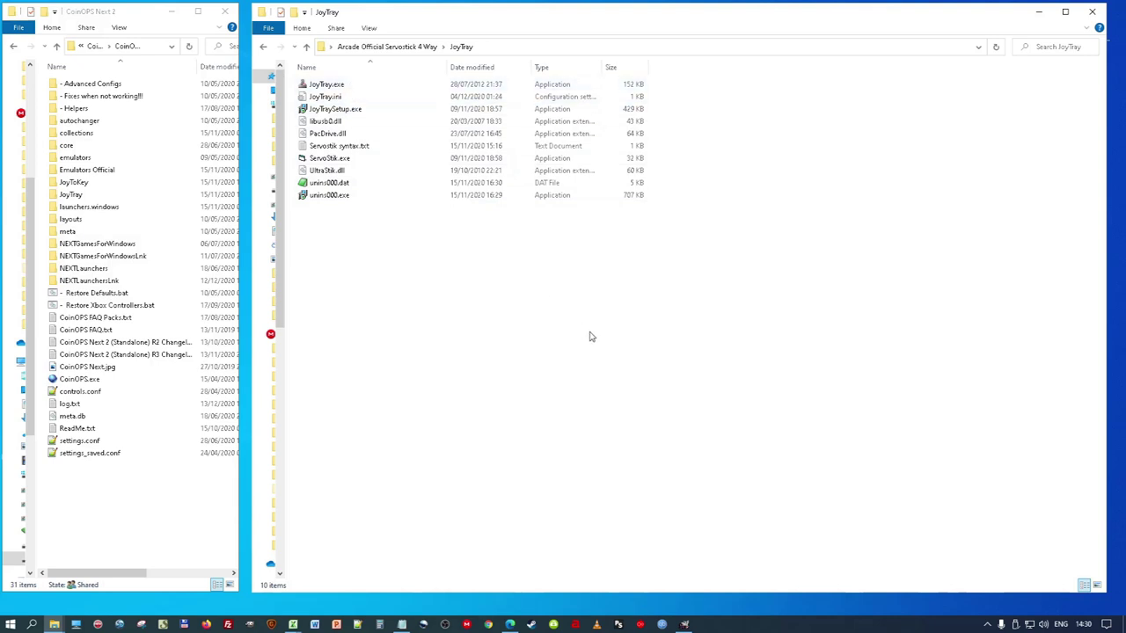
left_click(987, 625)
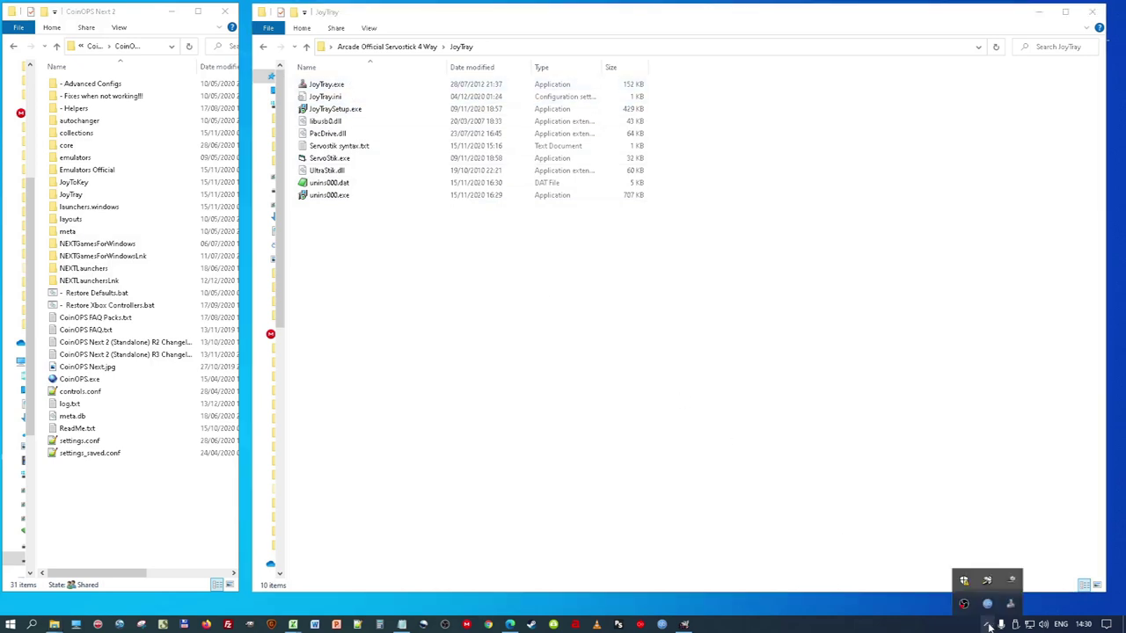
right_click(1009, 604)
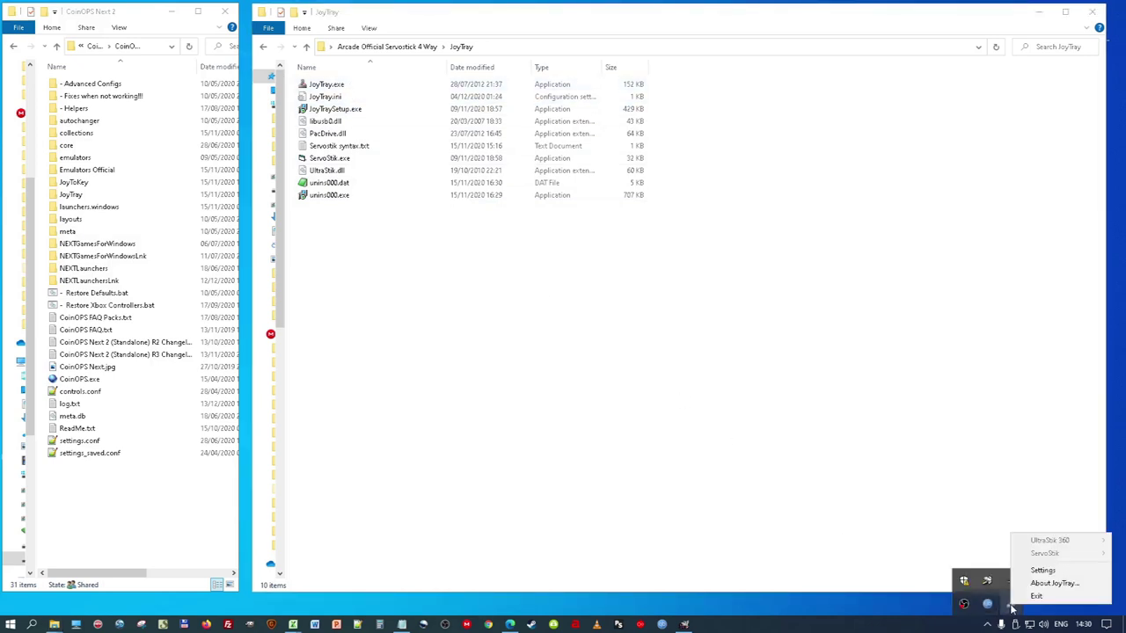
left_click(1042, 570)
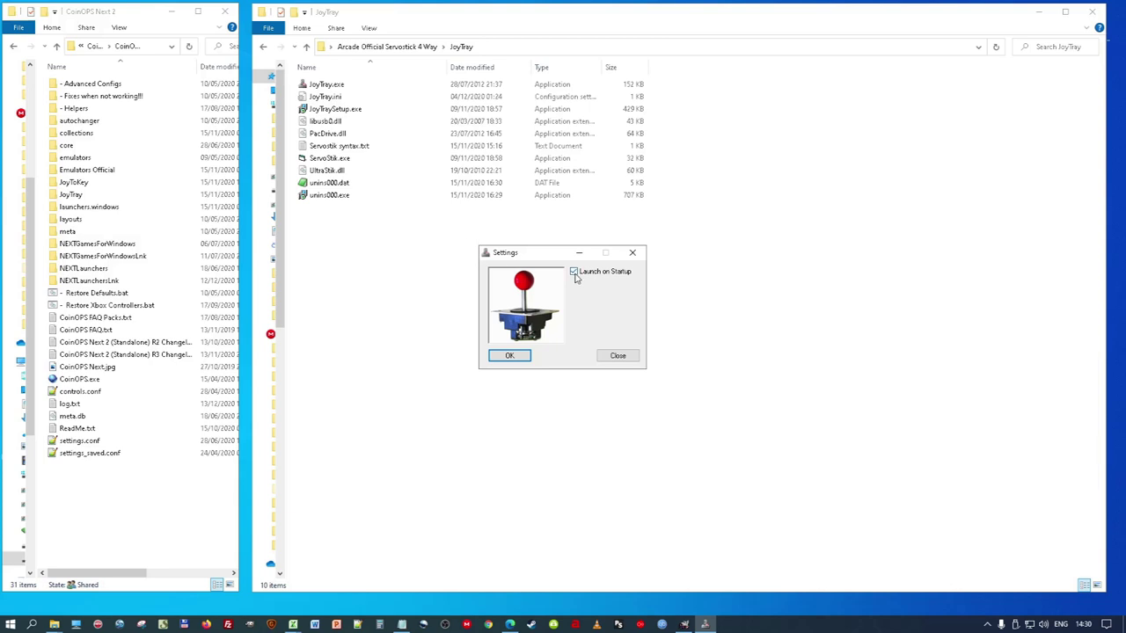
left_click(521, 358)
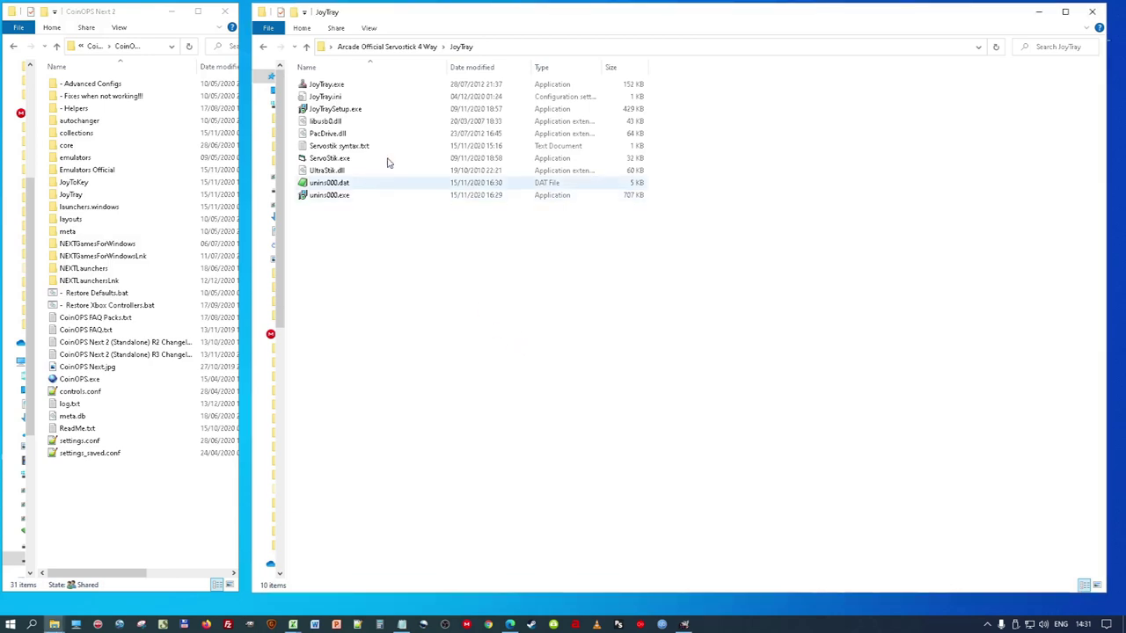
Step: Go up to the pack's main folder, examine the JoyTray folder's files again, and go back up
left_click(393, 47)
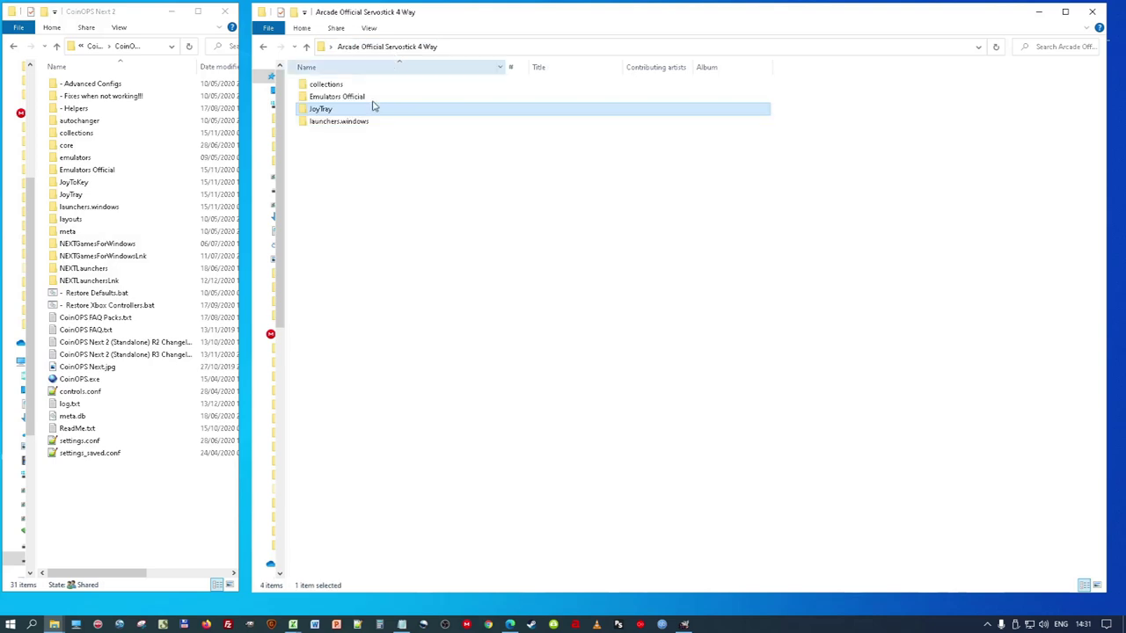
double_click(327, 109)
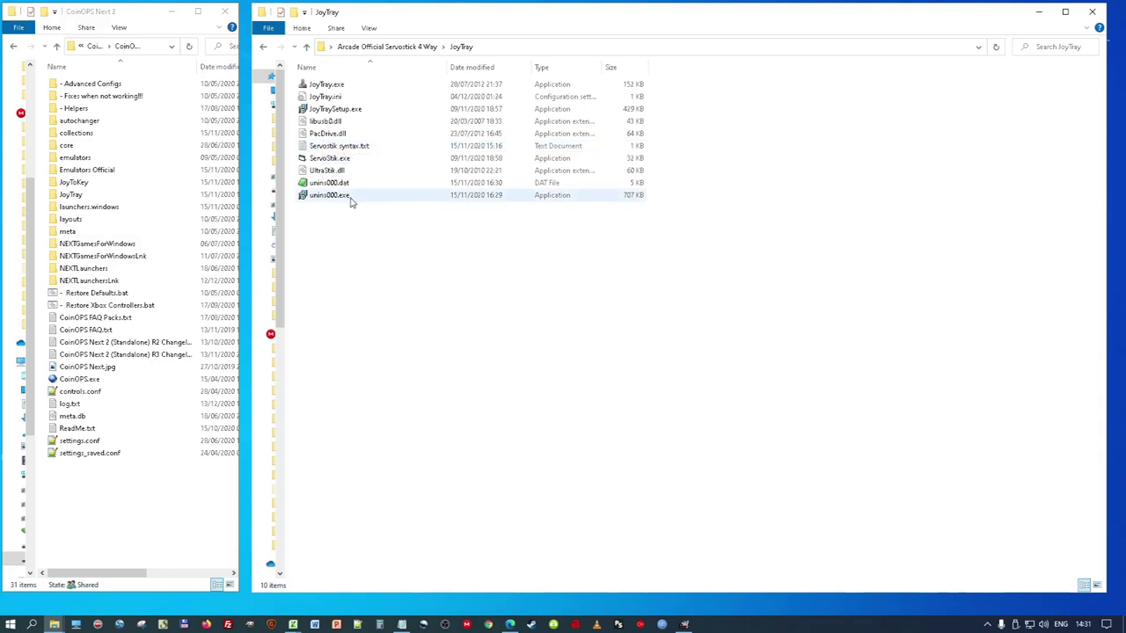
left_click(384, 47)
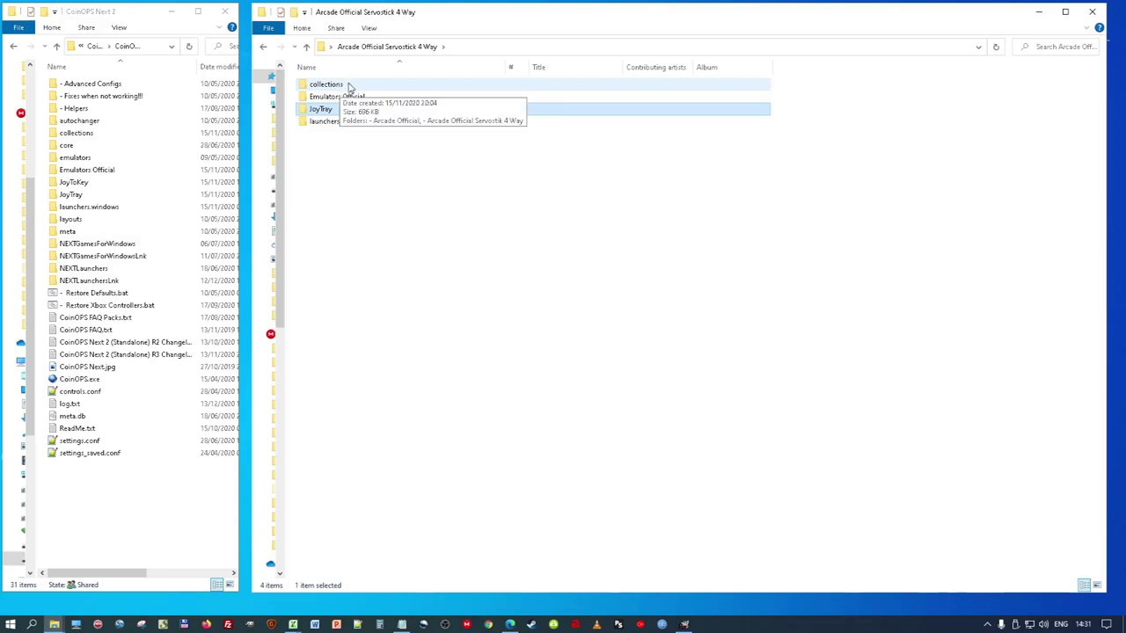
Step: Open settings.conf from the pack's collections folder "- Arcade Official Servostik 4 Way" in Notepad++
double_click(348, 88)
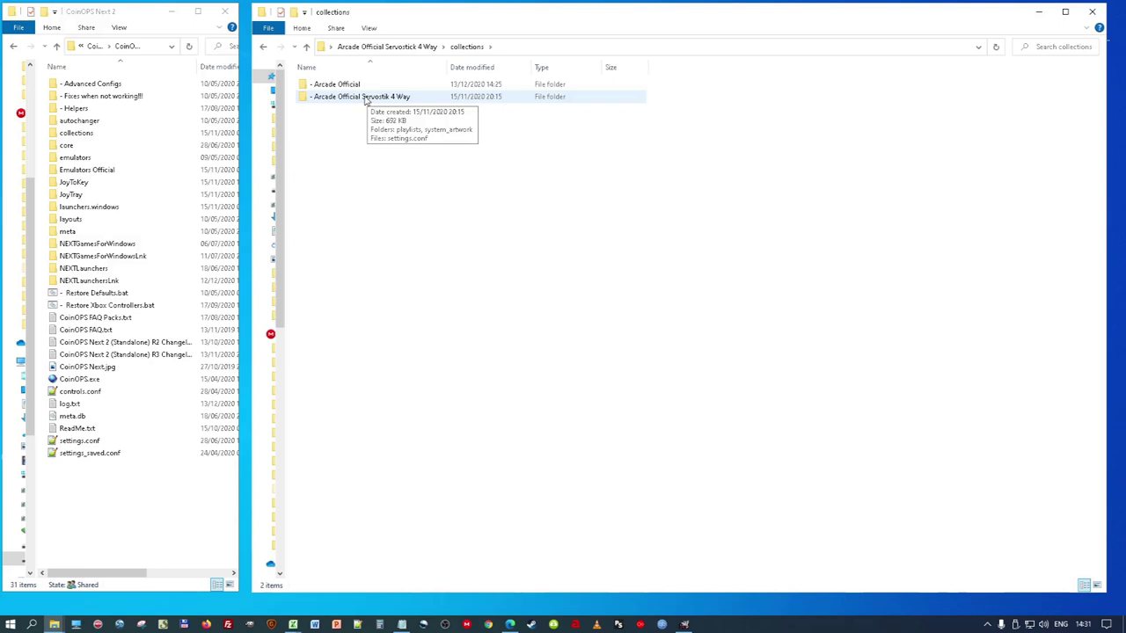
double_click(365, 97)
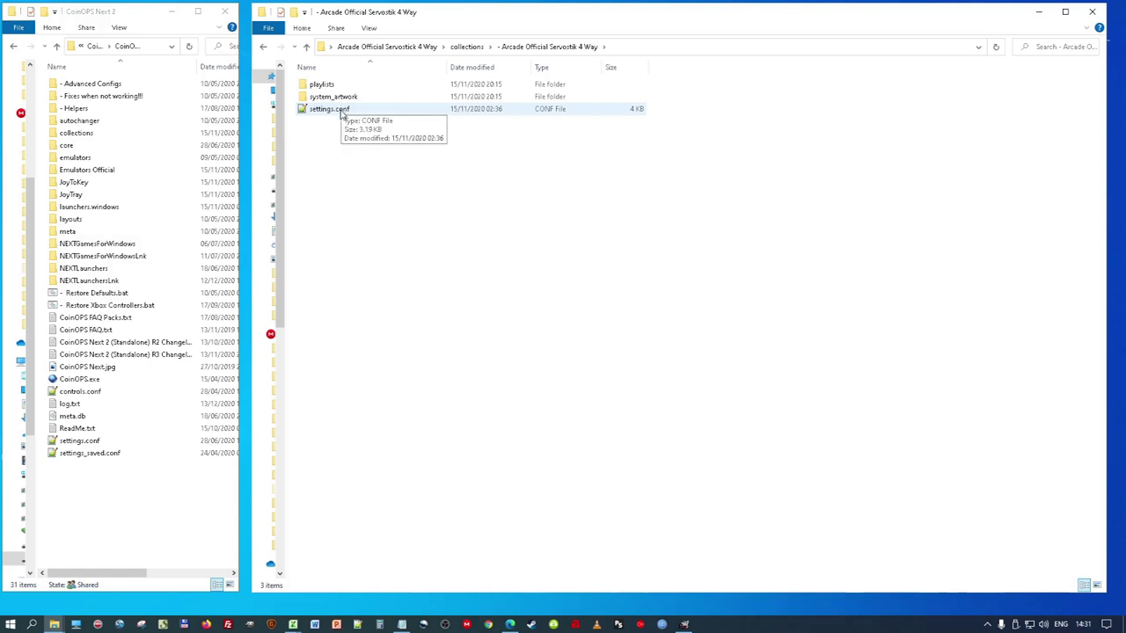
left_click(331, 111)
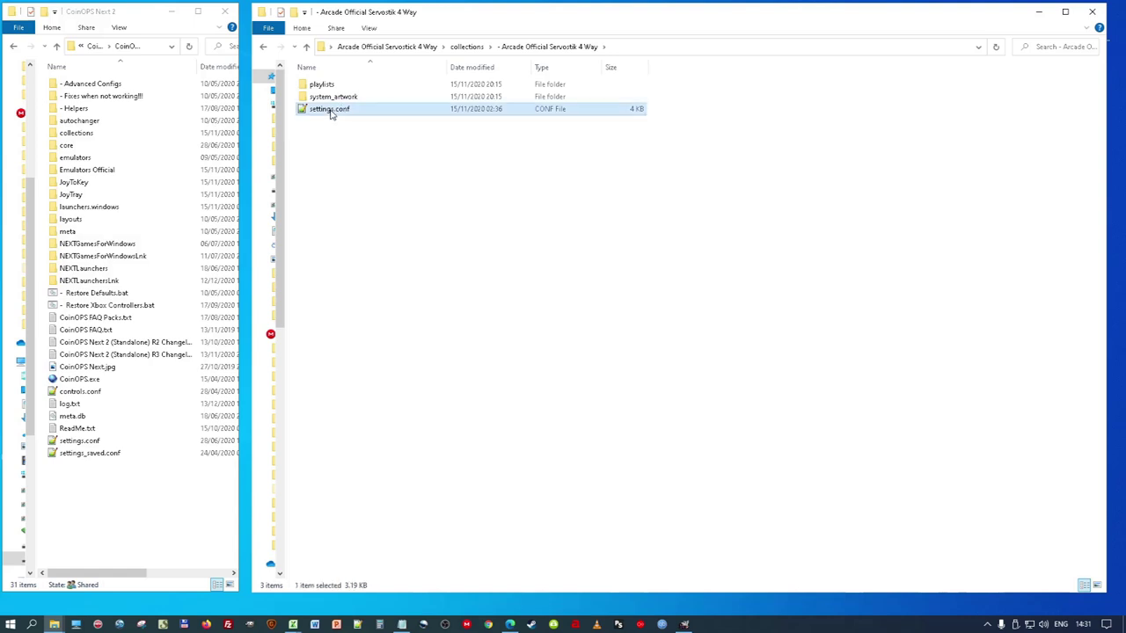
right_click(332, 112)
left_click(378, 155)
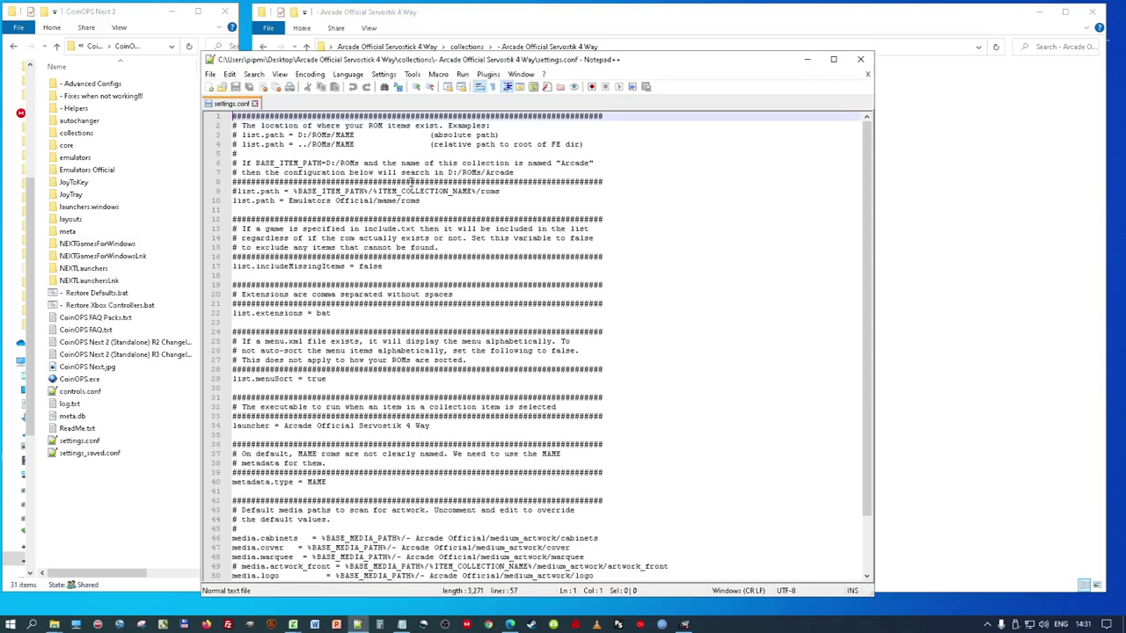
Step: Examine the list extension, ROM list path and launcher entries in settings.conf, and close the file
scroll(411, 182, "down", 2)
scroll(411, 263, "up", 1)
scroll(411, 266, "up", 1)
double_click(323, 313)
left_click_drag(289, 200, 430, 203)
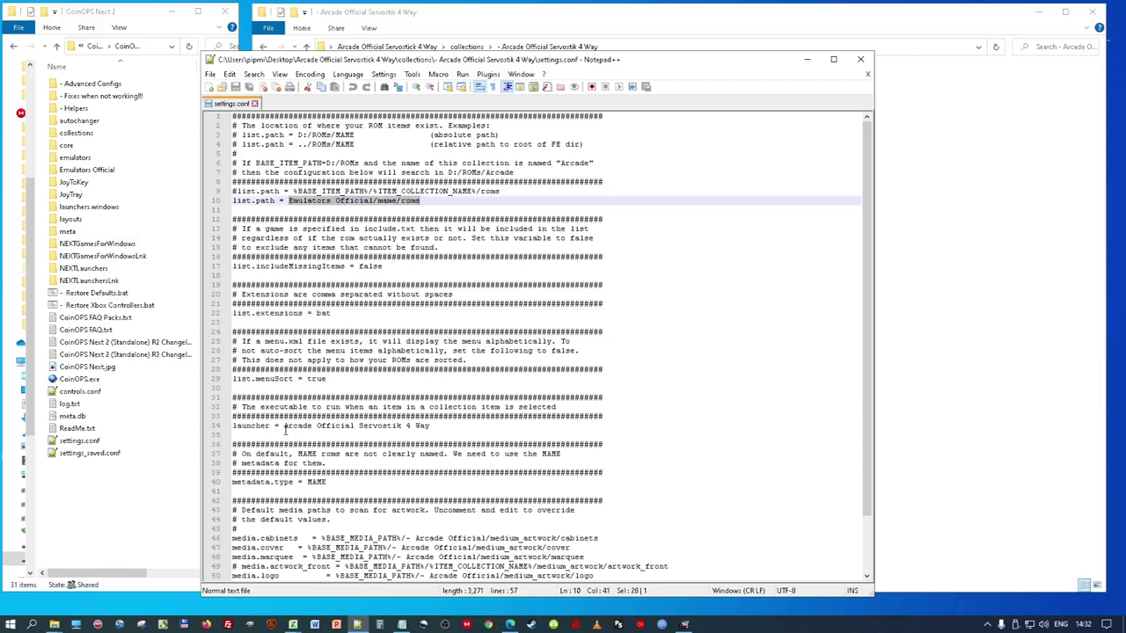
left_click_drag(282, 425, 431, 427)
left_click(860, 59)
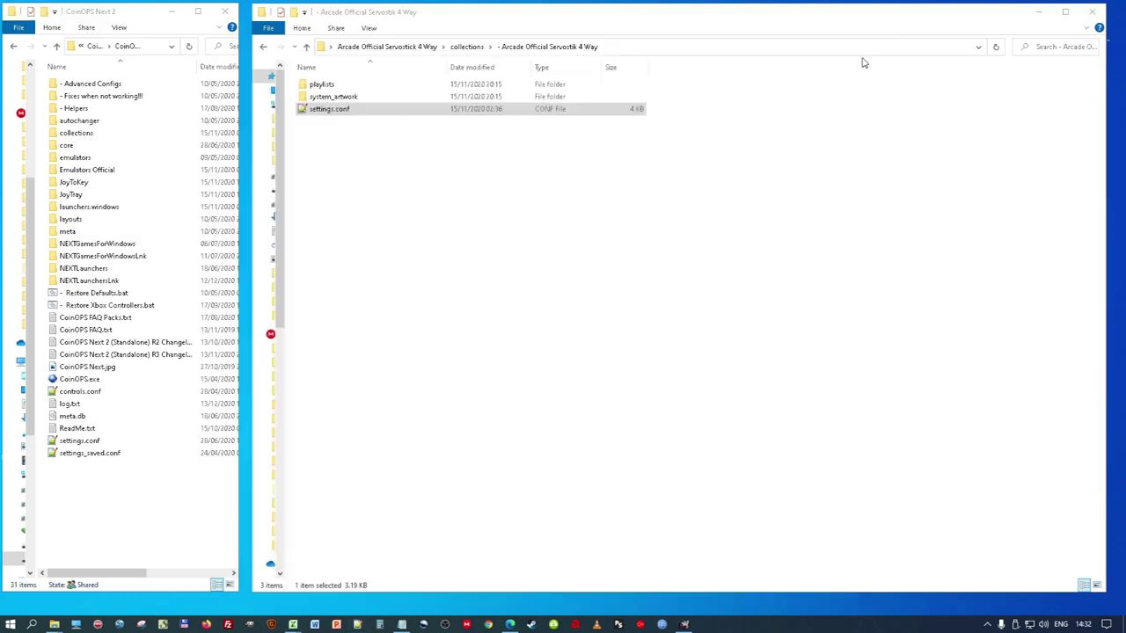
Step: Open excludeSERVOSTIKLIST.txt from the pack's "- Arcade Official" collection, review its game list from start to end, and close it
left_click(467, 47)
left_click(365, 86)
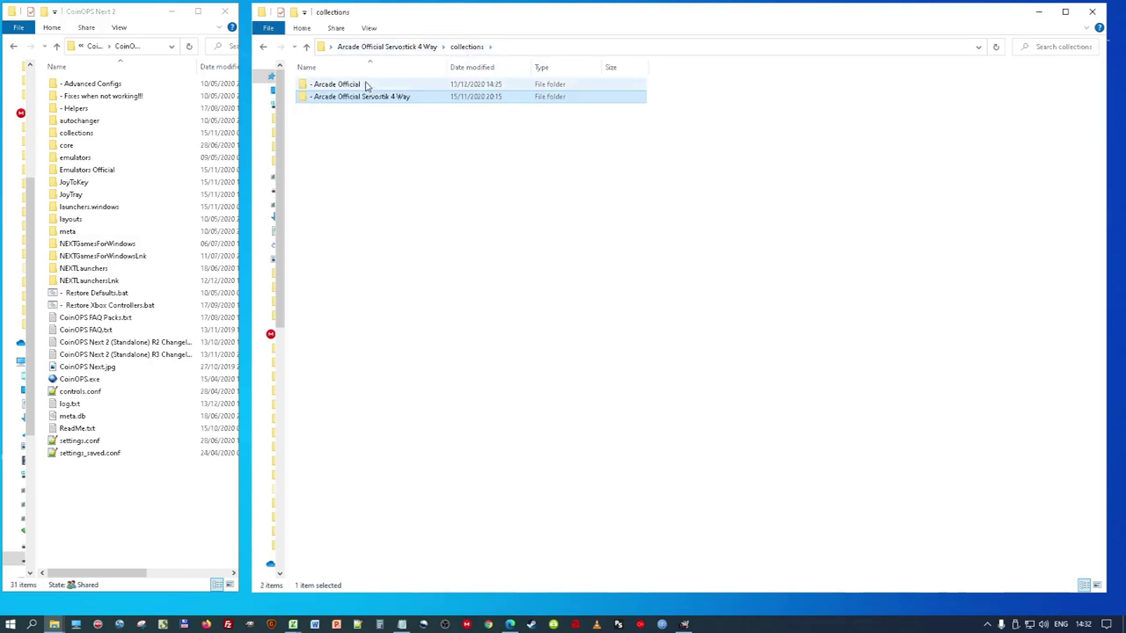
double_click(365, 85)
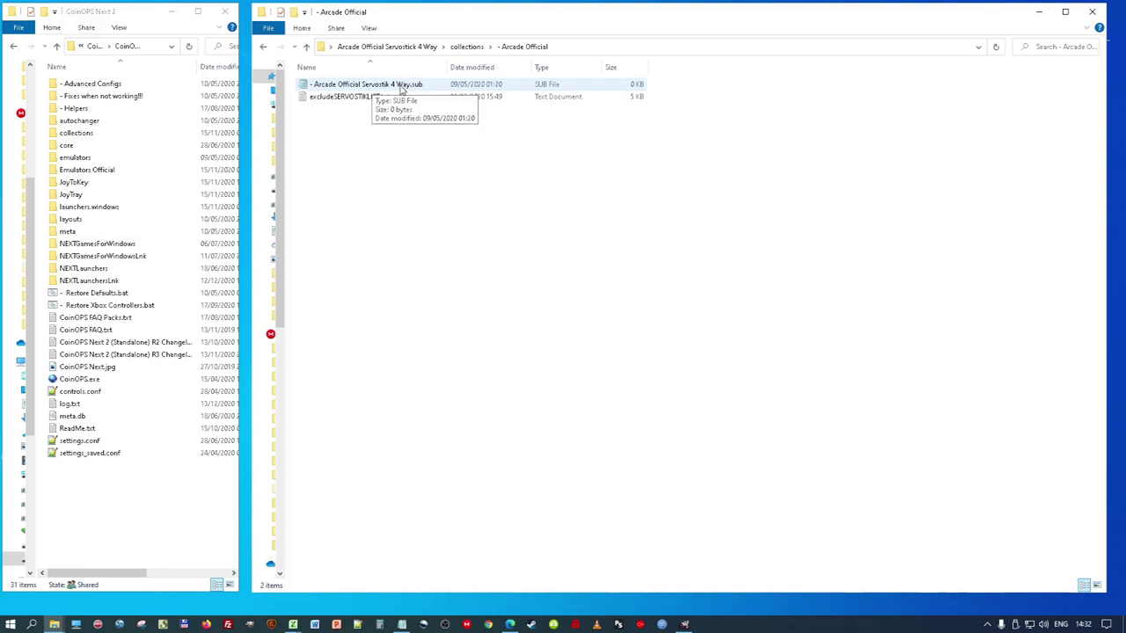
double_click(345, 98)
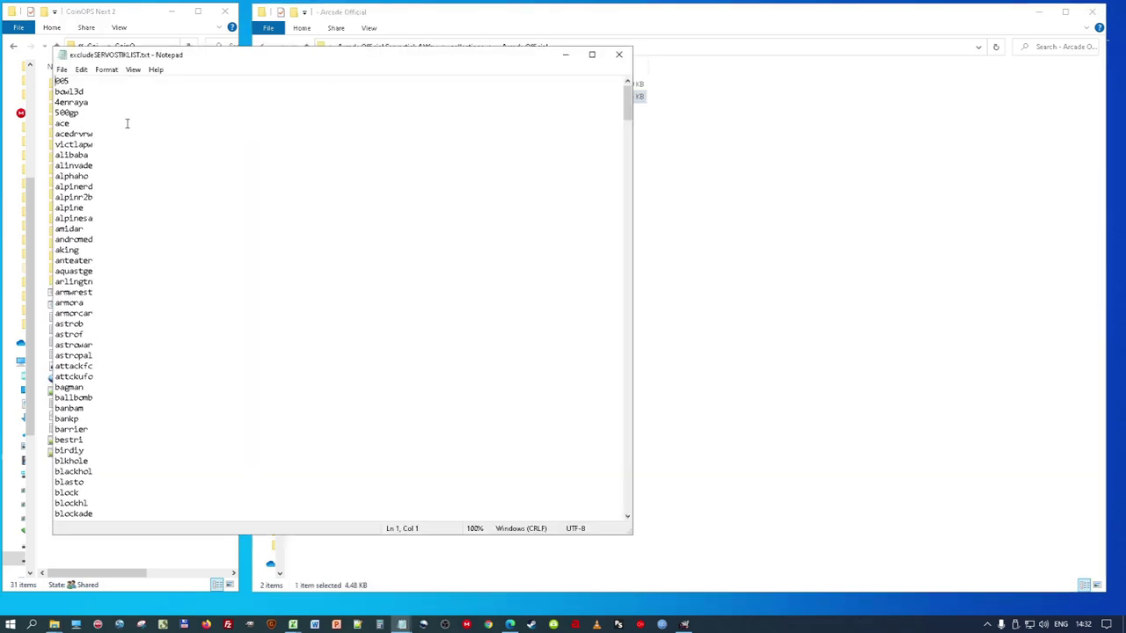
left_click_drag(56, 81, 241, 309)
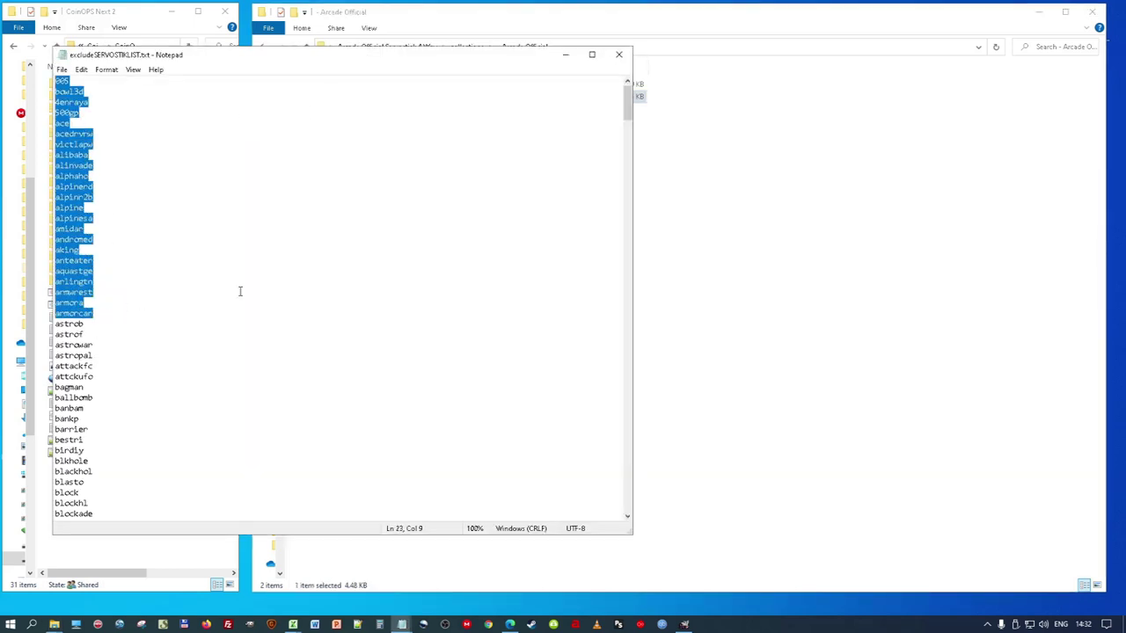
left_click_drag(628, 101, 617, 508)
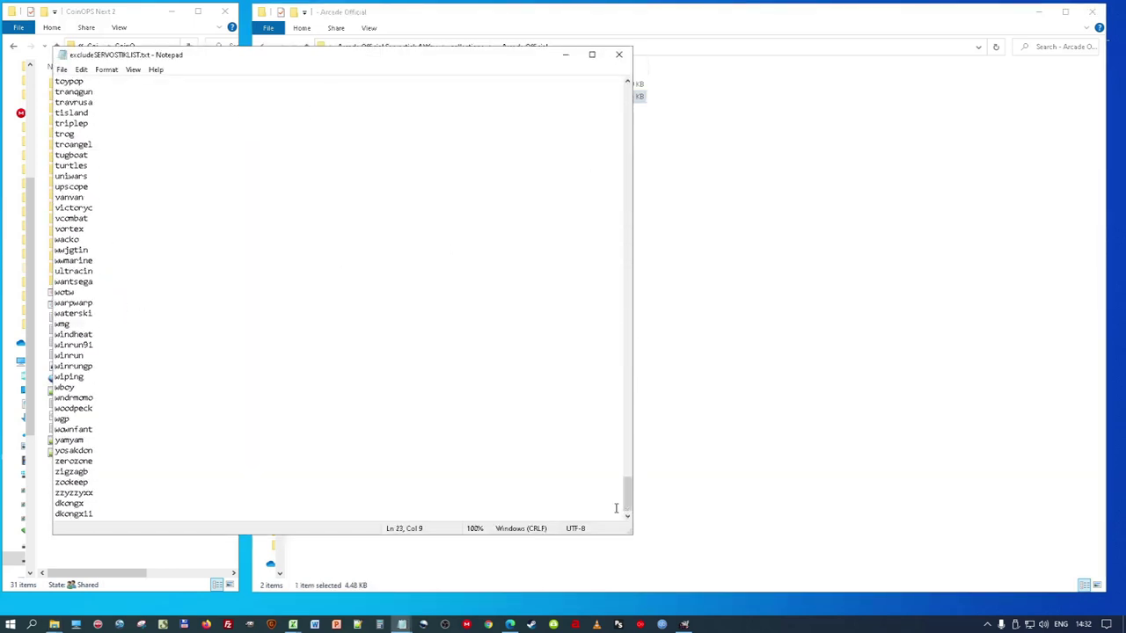
left_click_drag(95, 514, 44, 55)
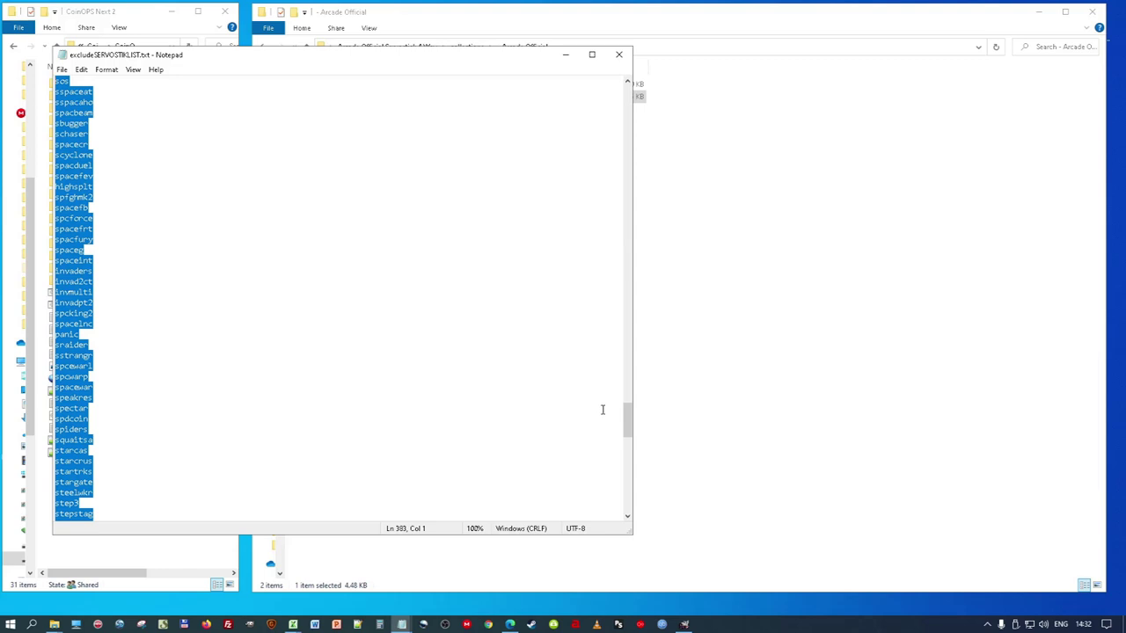
left_click_drag(630, 432, 628, 103)
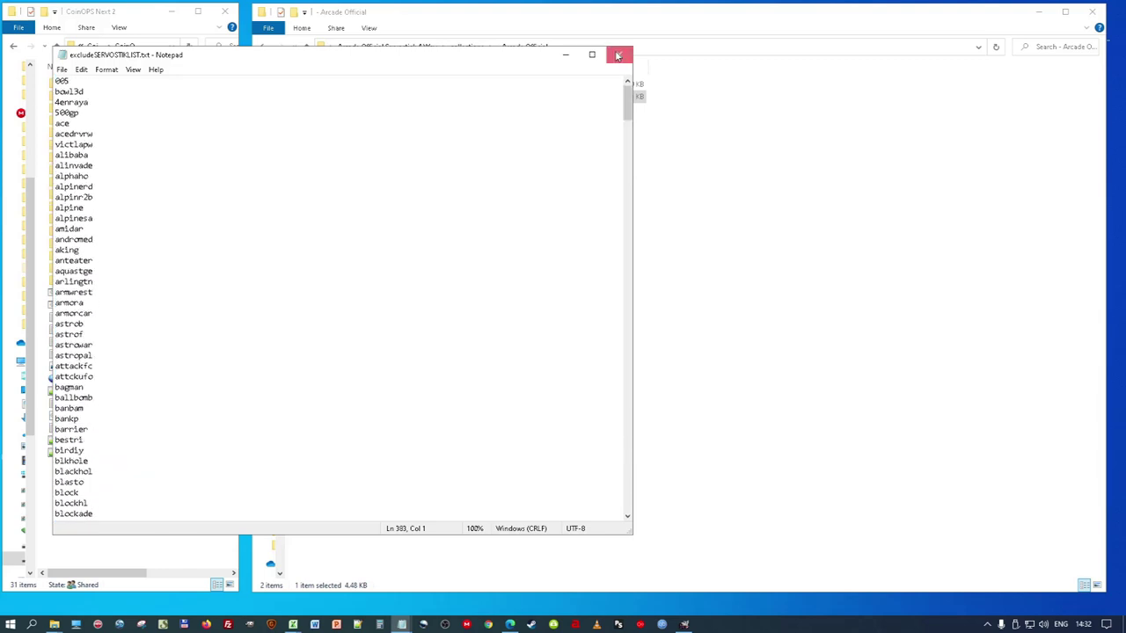
left_click(619, 55)
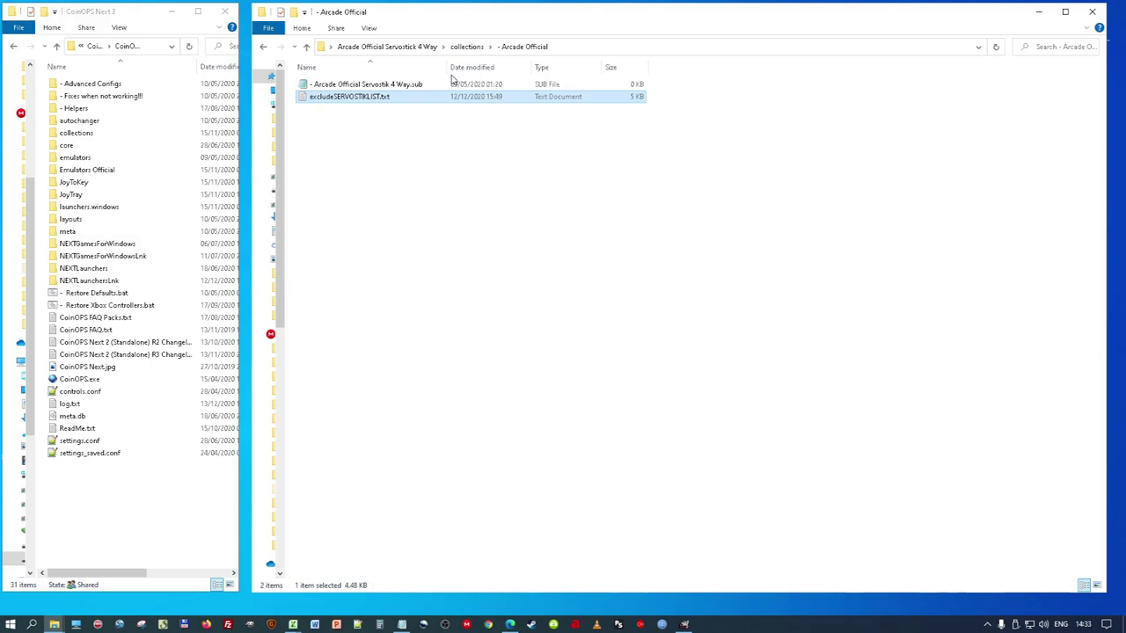
left_click(351, 131)
left_click(342, 101)
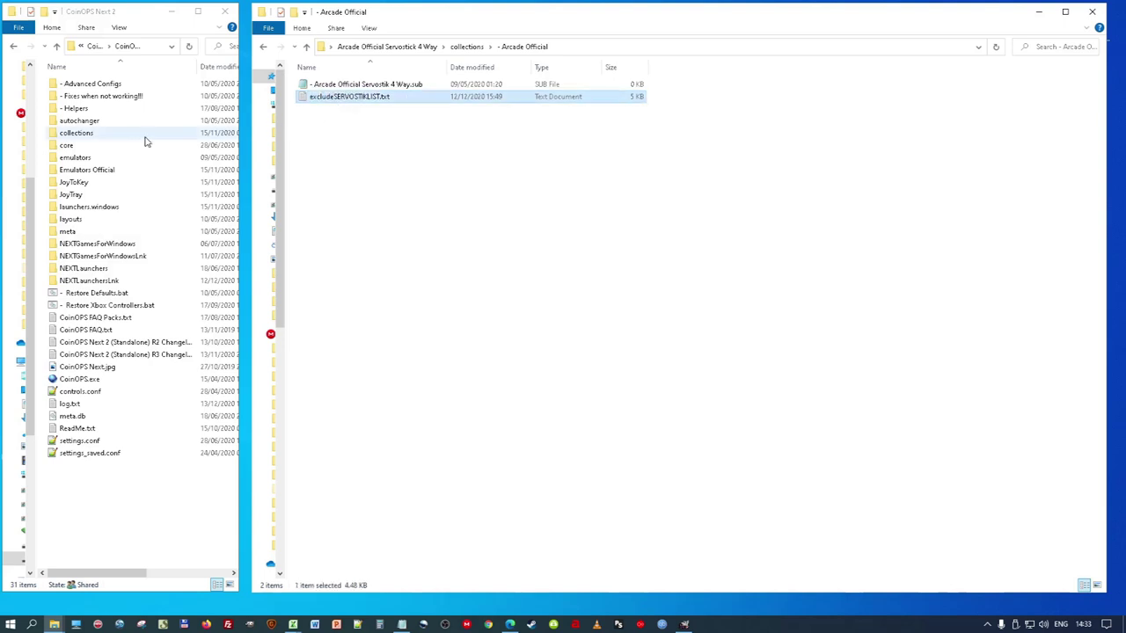
left_click(373, 145)
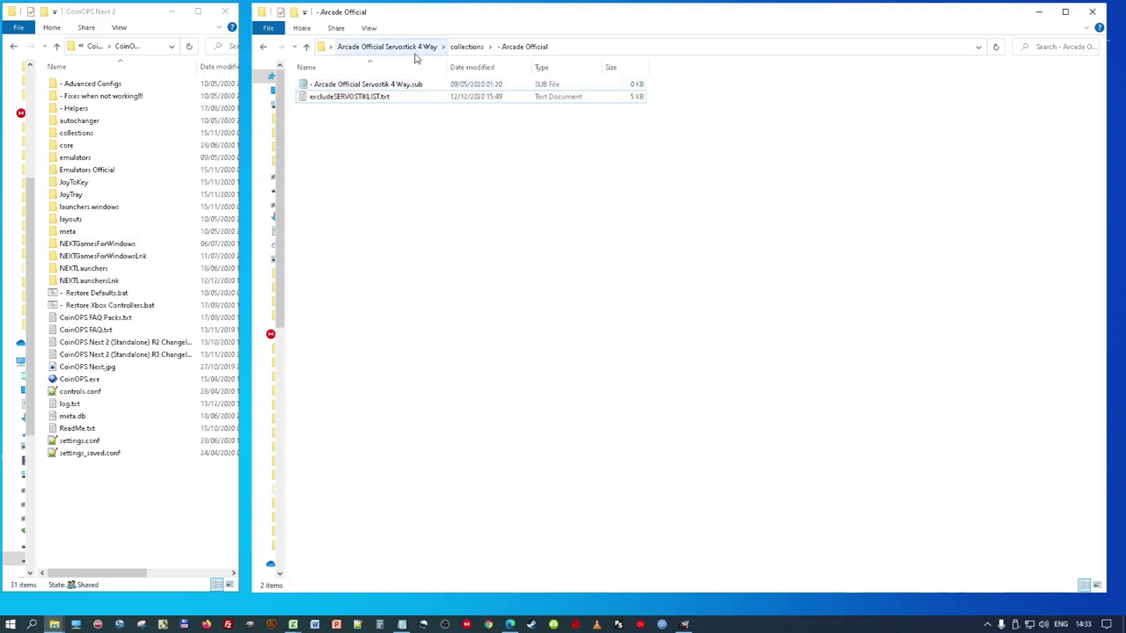
Step: Open the "- Arcade Official" collection folder in the CoinOPS Next 2 installation, check the contents of exclude.txt, and close it
double_click(79, 134)
double_click(81, 83)
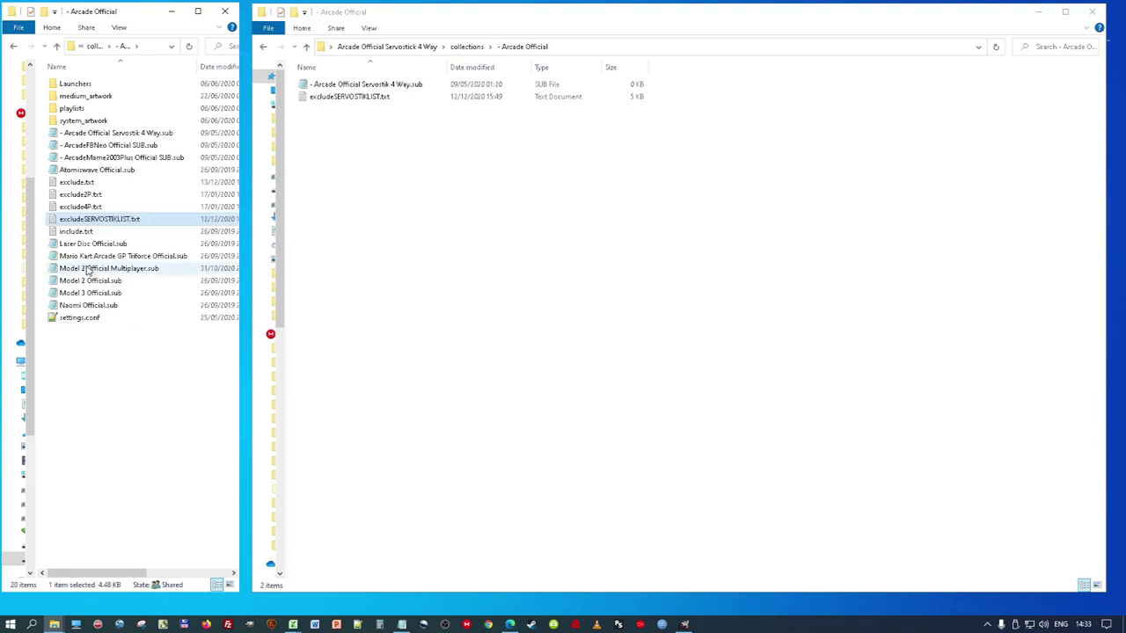
double_click(76, 183)
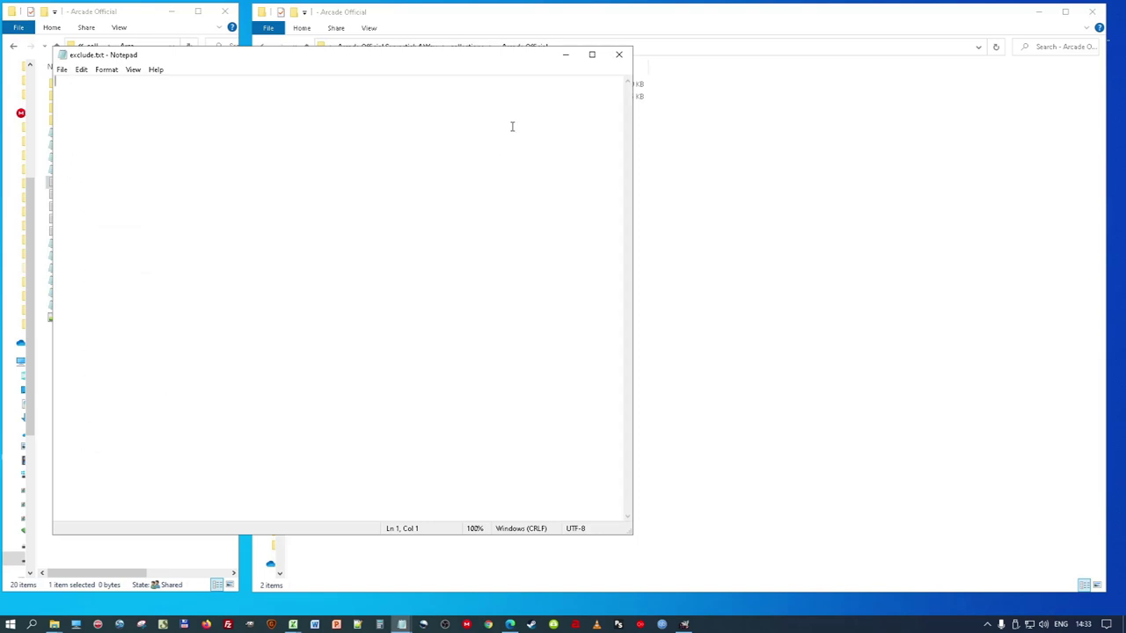
left_click(616, 57)
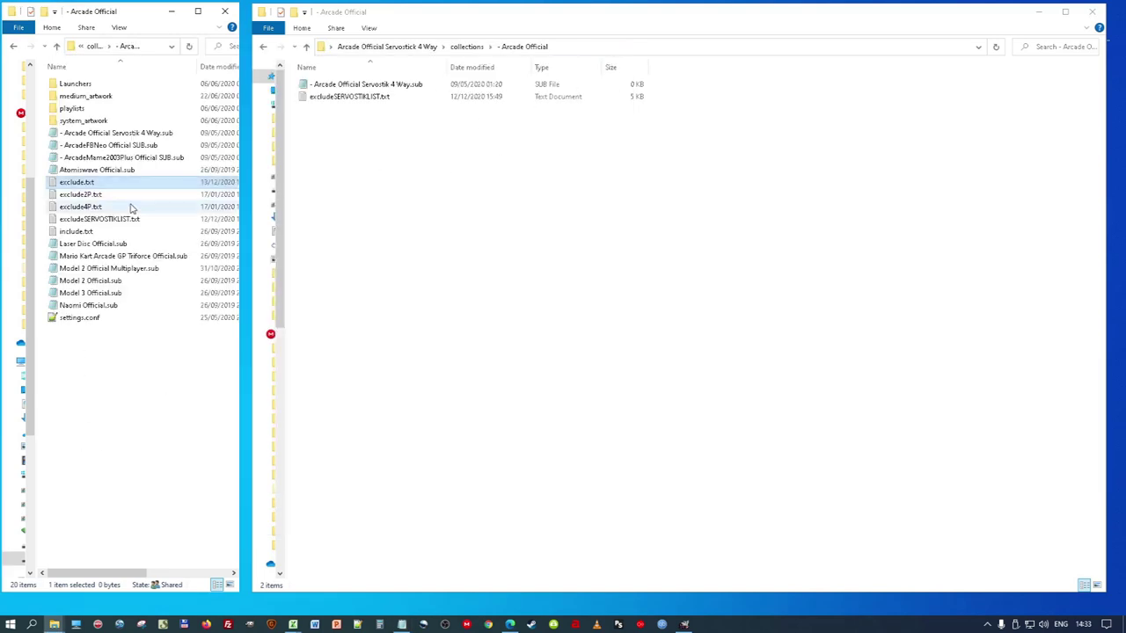
Step: View the game entries in the installed collection's excludeSERVOSTIKLIST.txt and close the file
double_click(98, 220)
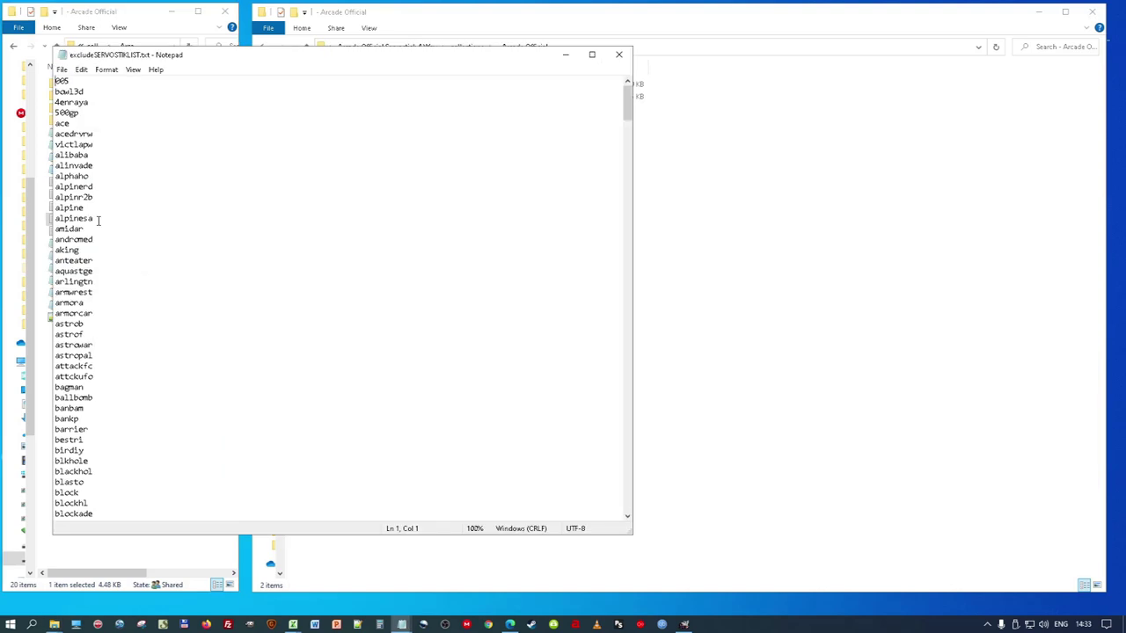
left_click_drag(60, 103, 106, 378)
left_click(127, 363)
left_click(621, 54)
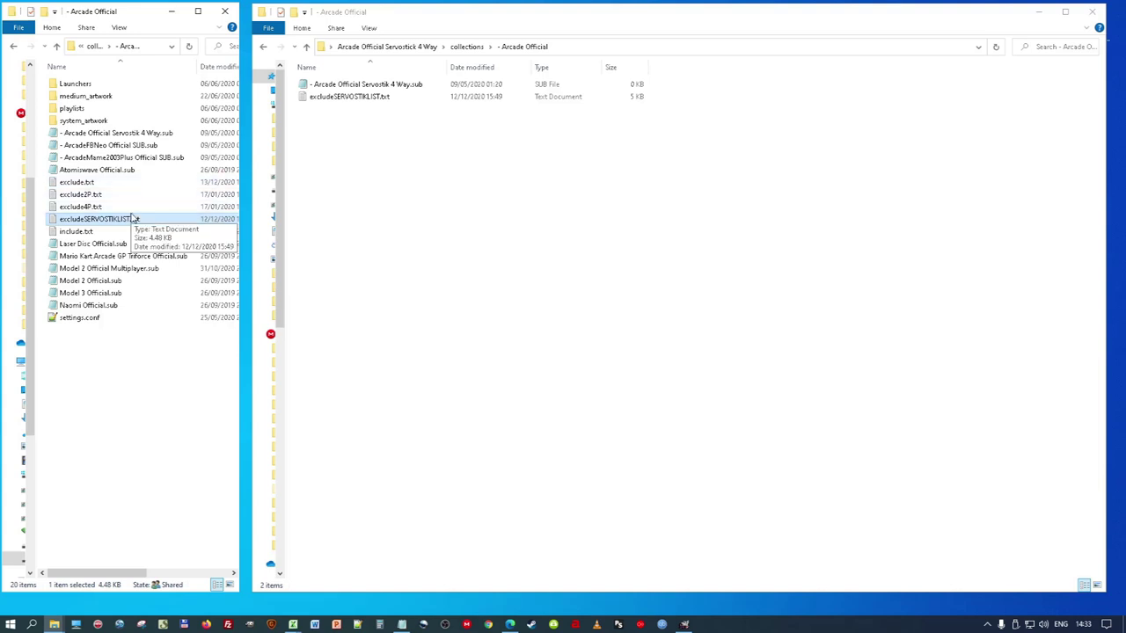
Step: Return the pack's window to its collections folder and the other window to the CoinOPS Next 2 root folder
left_click(460, 48)
left_click(97, 49)
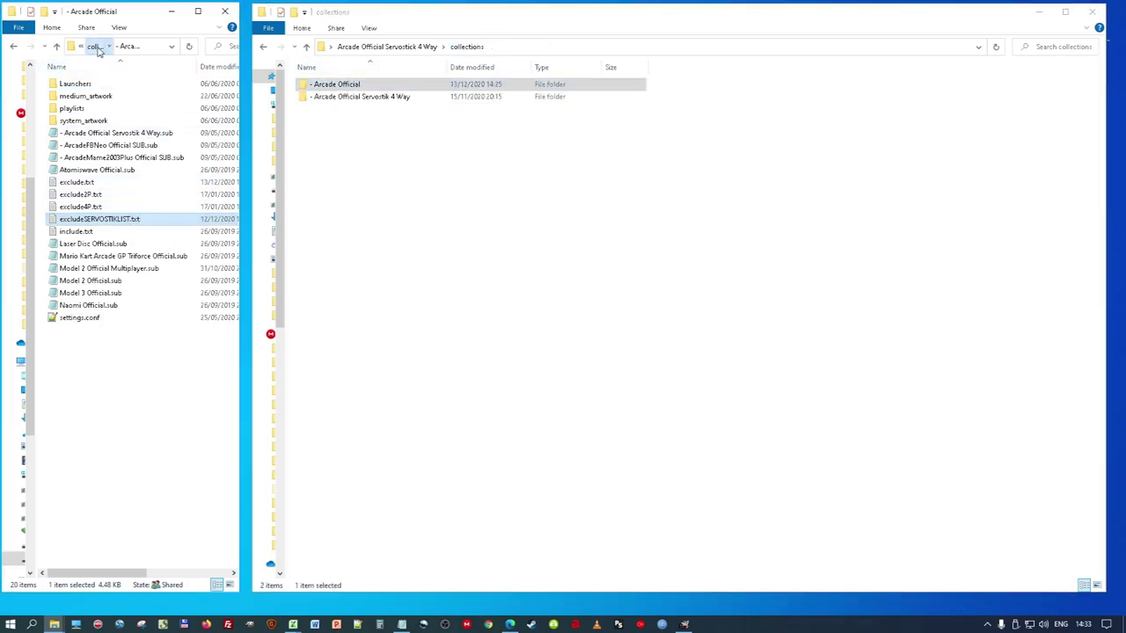
left_click(93, 45)
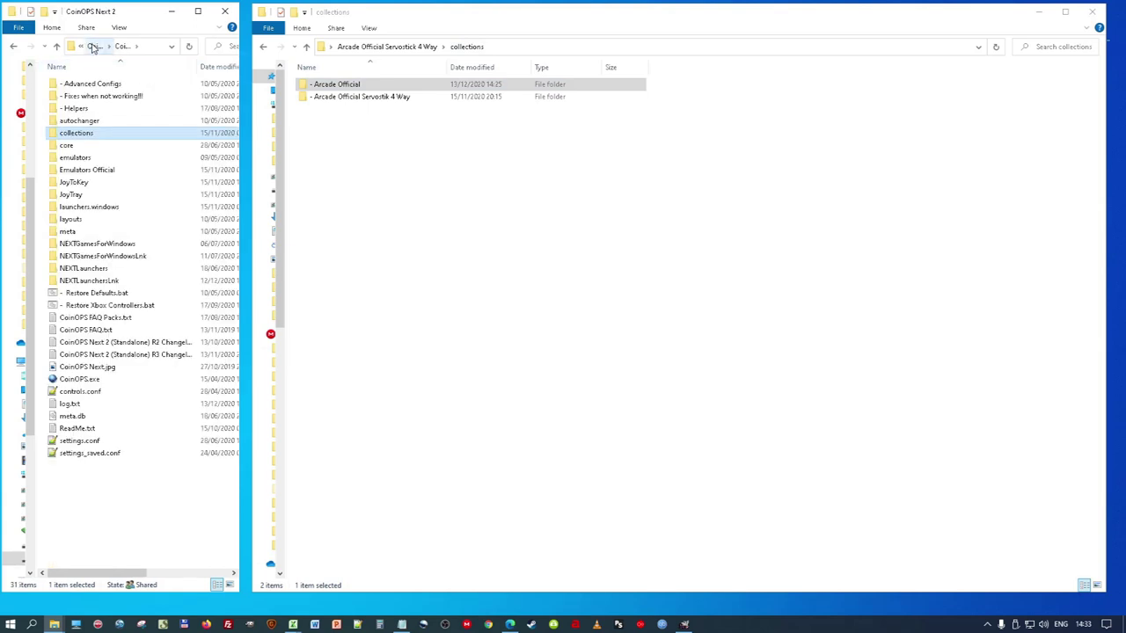
Step: Open the mame roms folder under Emulators Official and highlight the batch files at its end, from amidar.bat to invadpt2.bat
double_click(87, 170)
double_click(80, 126)
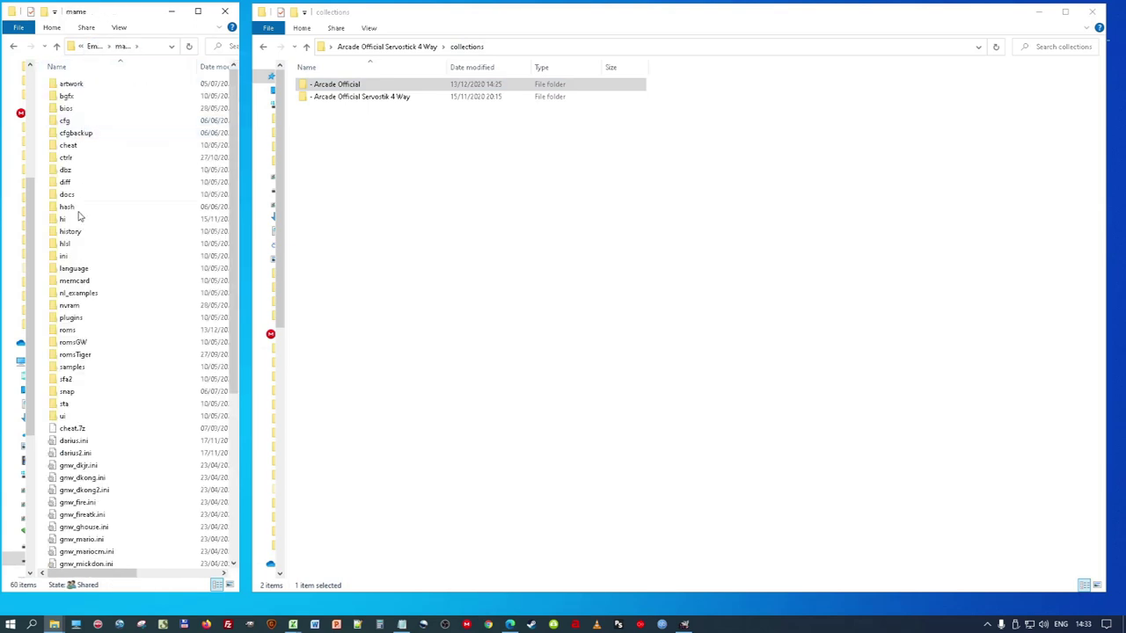
double_click(70, 330)
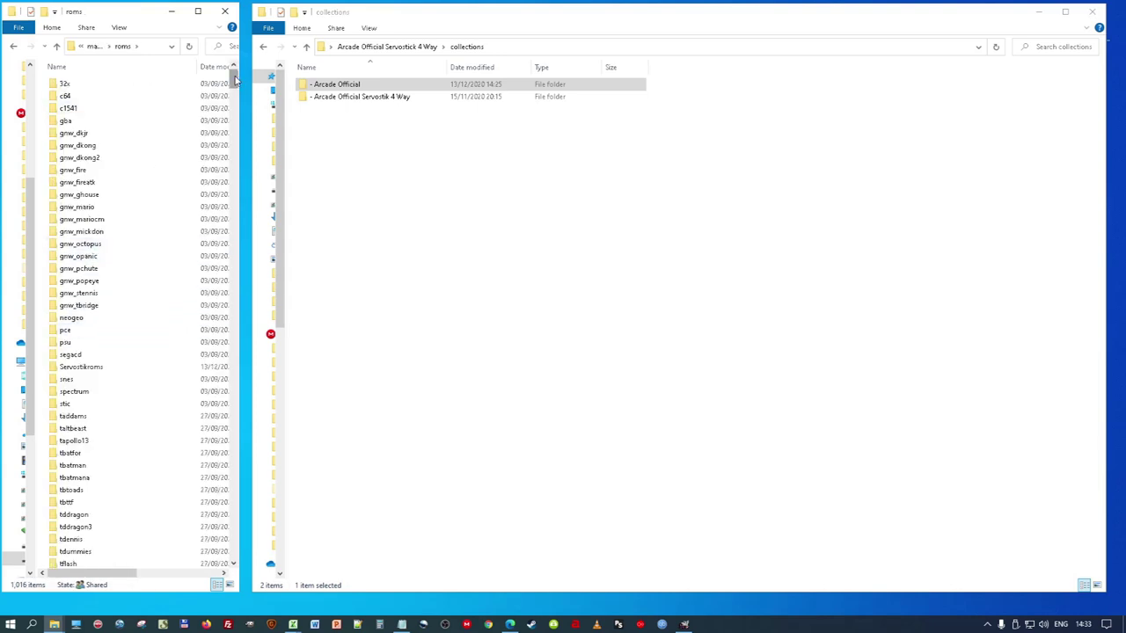
left_click_drag(235, 79, 218, 568)
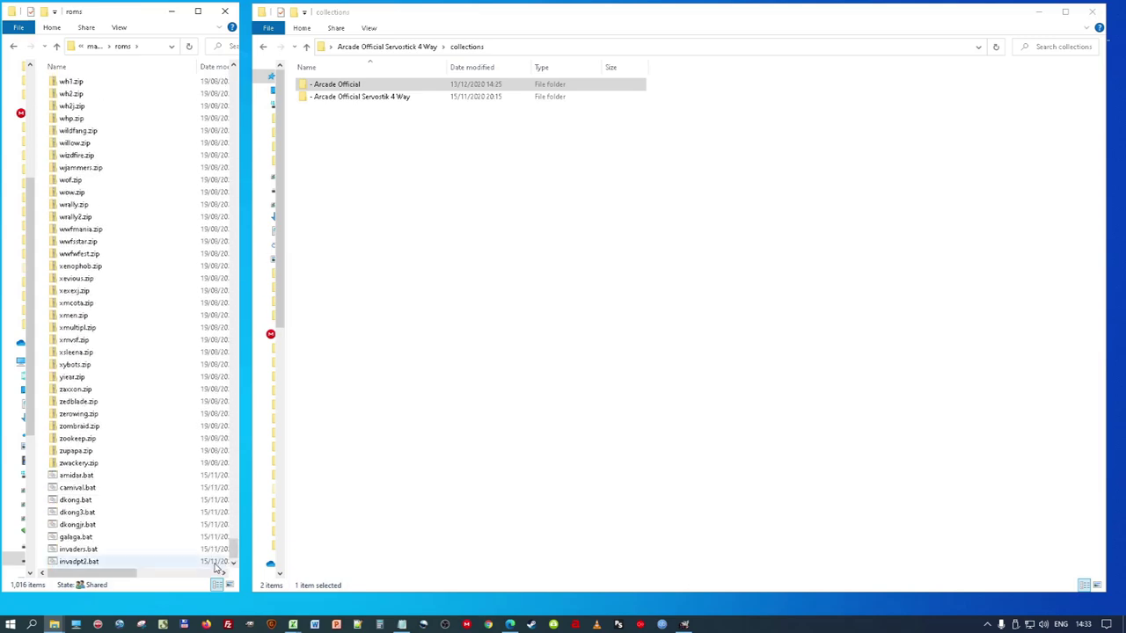
left_click(72, 476)
left_click(83, 563, "shift")
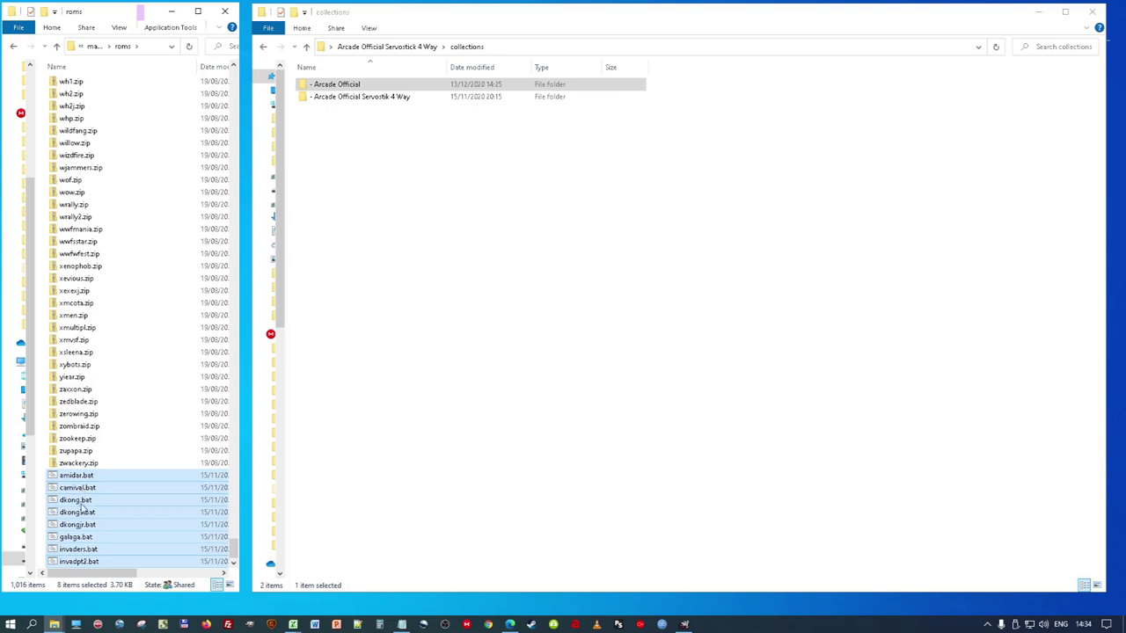
Step: Move the batch files dkong.bat through invadpt2.bat from the roms folder into its Servostikroms subfolder and look over that folder's list
left_click(84, 501)
left_click(90, 563, "shift")
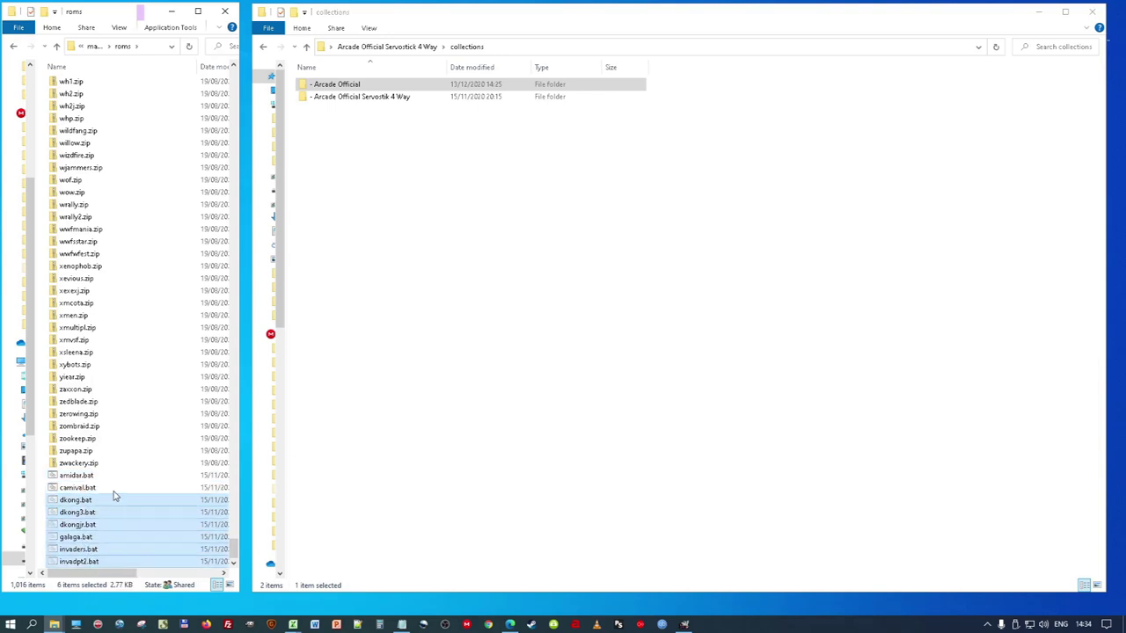
left_click_drag(233, 553, 249, 89)
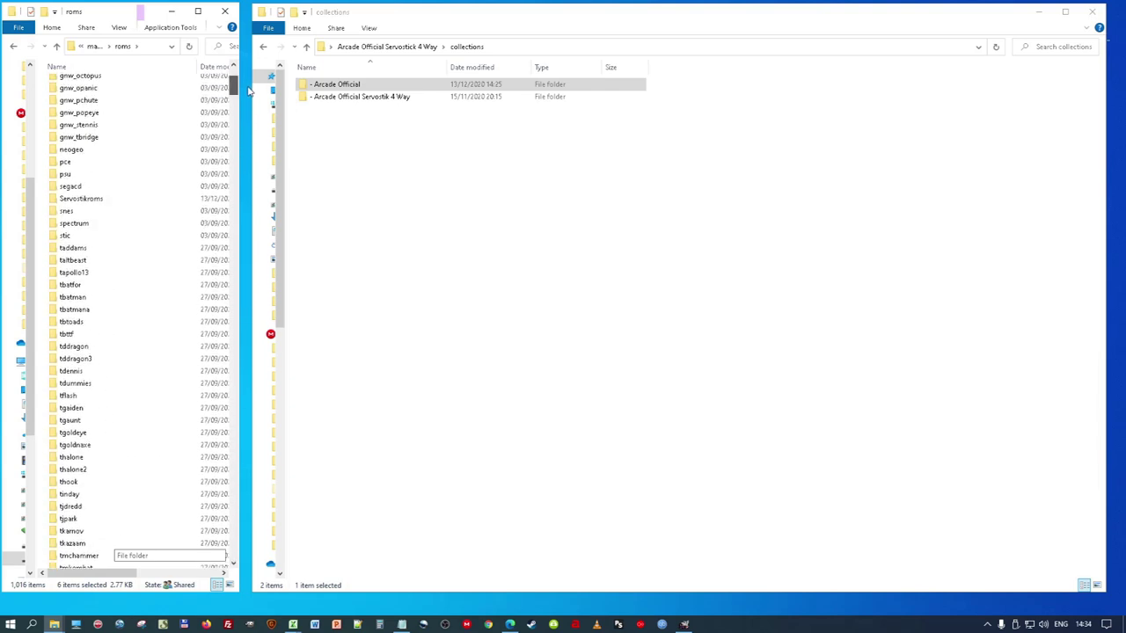
double_click(145, 199)
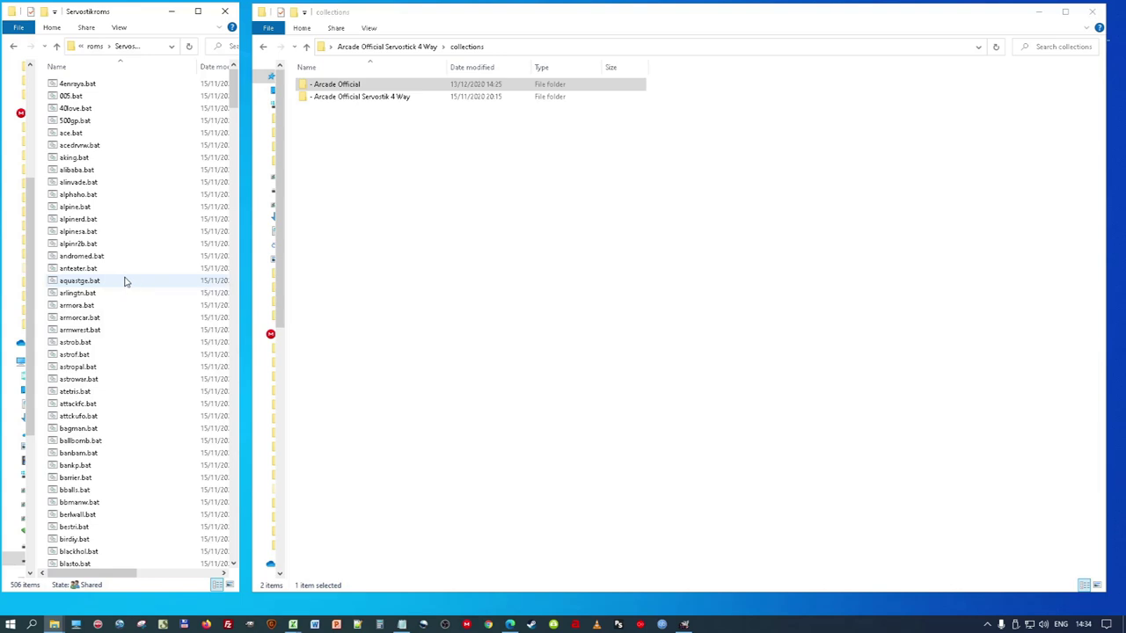
key("ctrl+v")
scroll(140, 413, "down", 2)
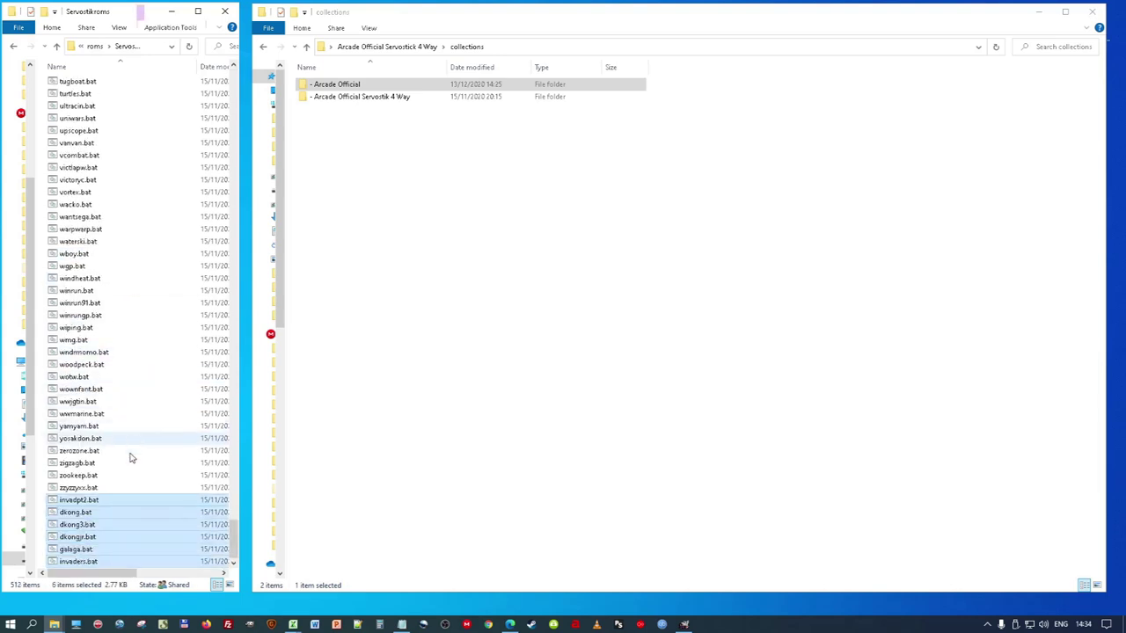
left_click(109, 488)
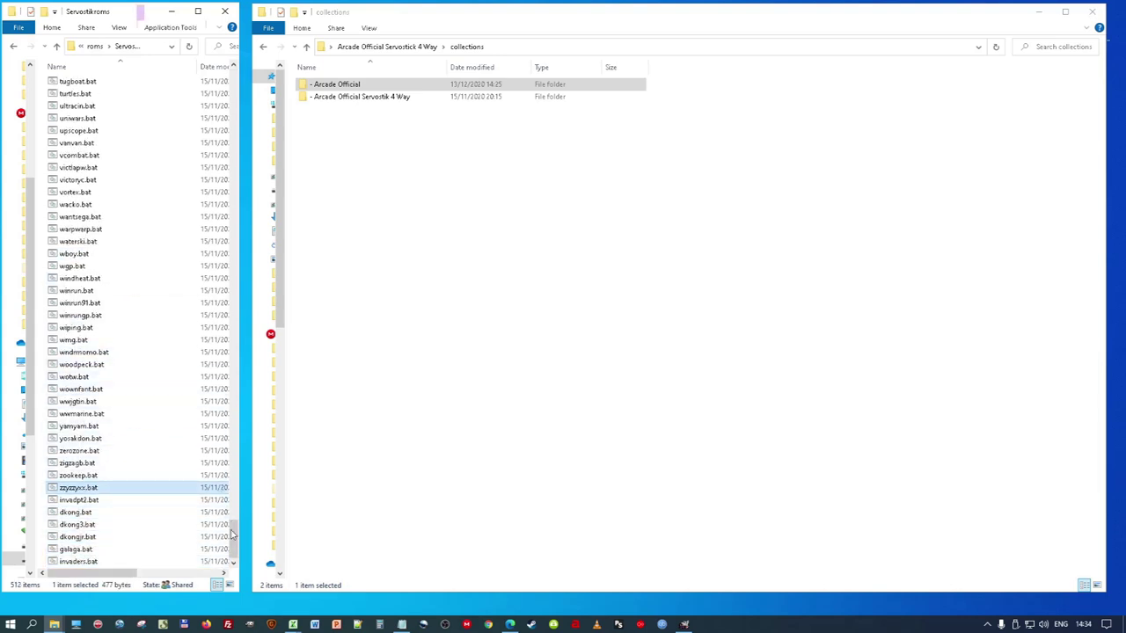
left_click_drag(234, 541, 235, 79)
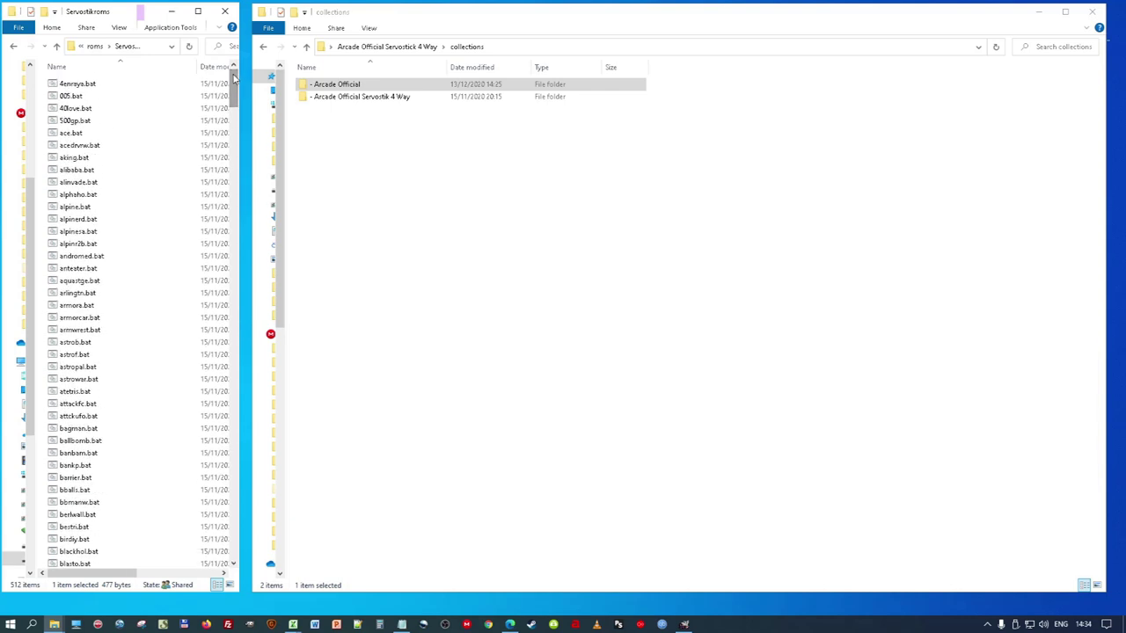
Step: Return to the roms folder and check which batch files remain at the end of its list
left_click(95, 46)
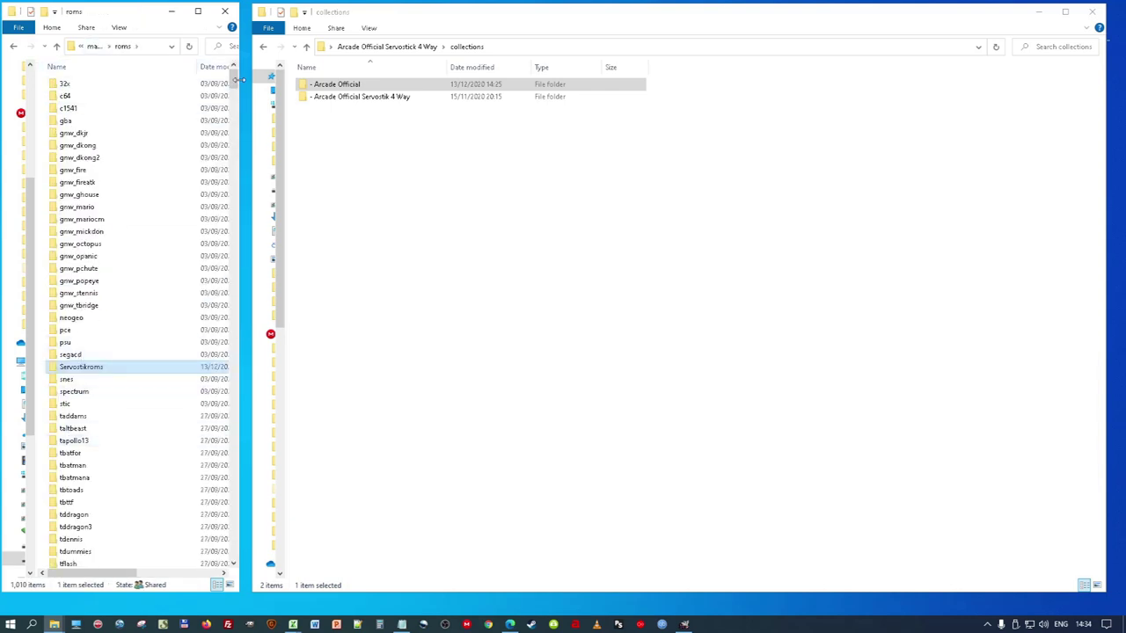
left_click_drag(236, 79, 234, 556)
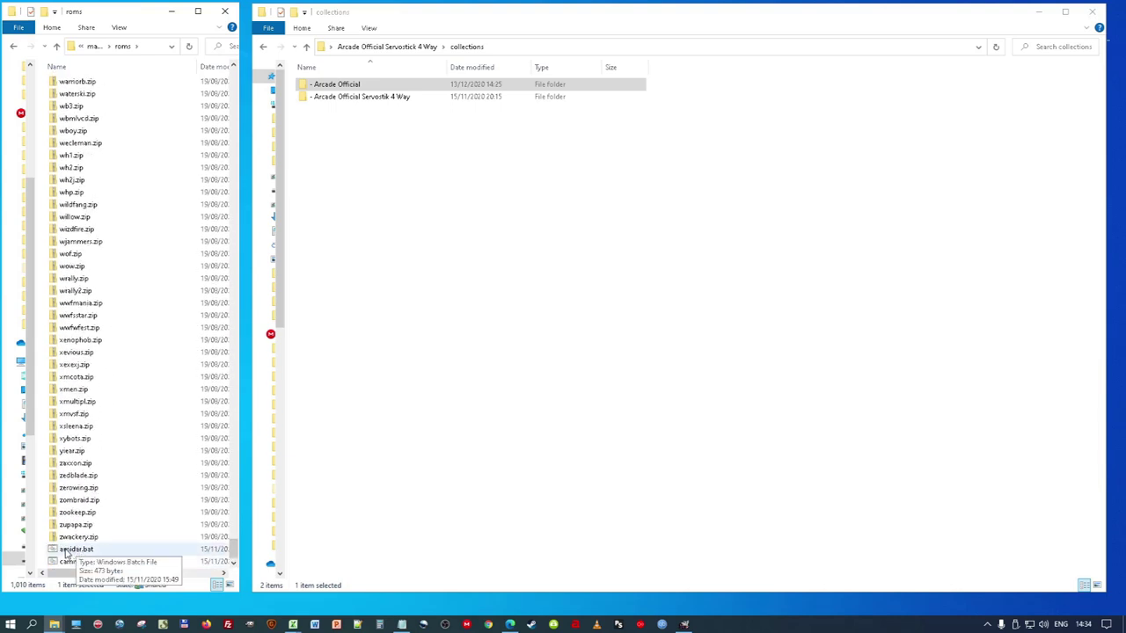
left_click_drag(234, 547, 236, 70)
Step: Go back up to the CoinOPS Next 2 root folder and try to launch CoinOPS.exe
left_click(94, 46)
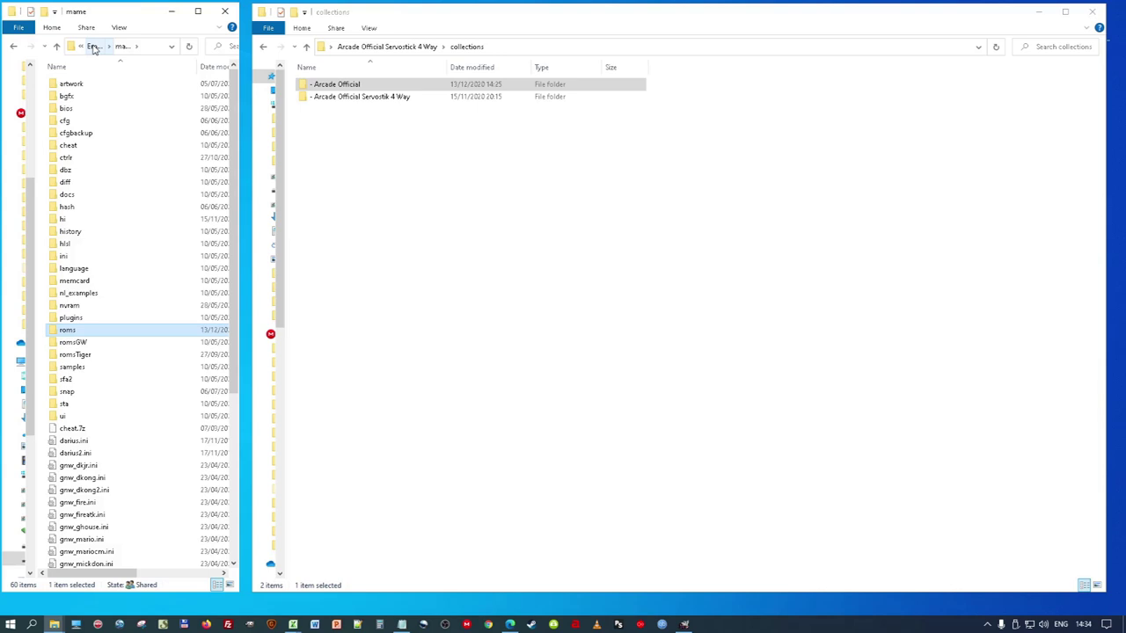
left_click(93, 47)
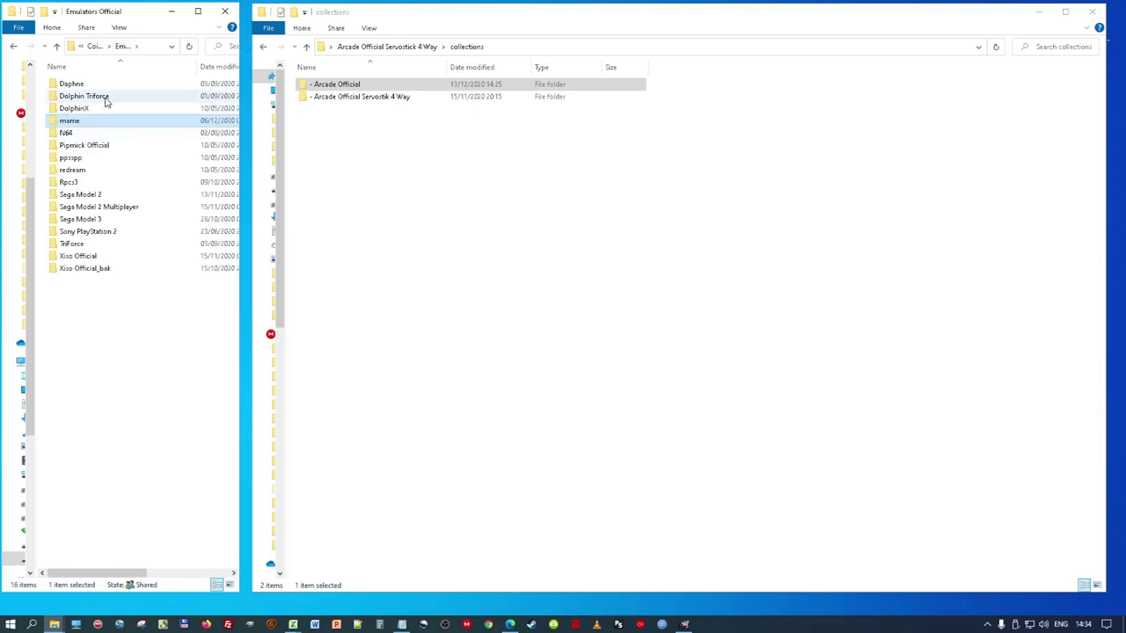
left_click(87, 50)
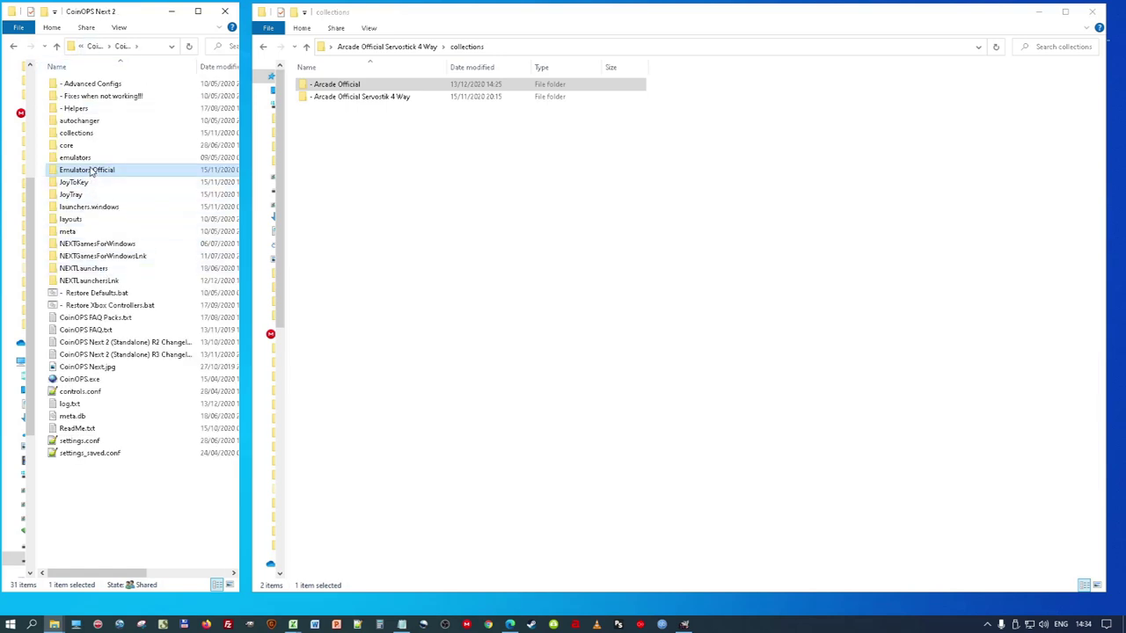
left_click(92, 379)
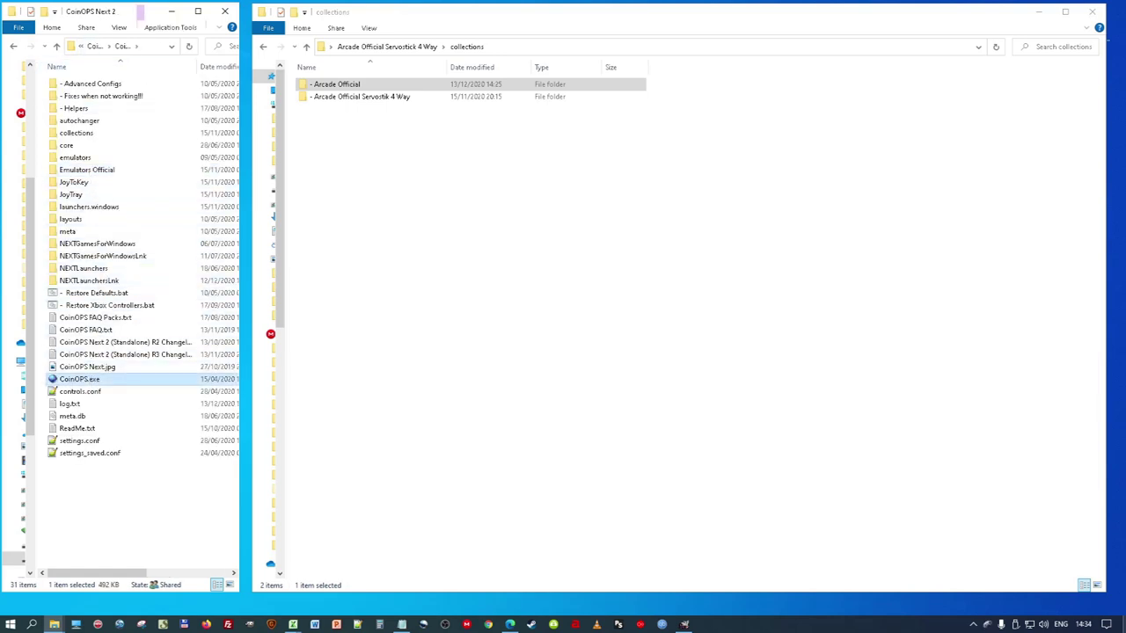
key("Return")
Step: Reopen the mame roms folder under Emulators Official and recheck the batch files at the end of the list
double_click(88, 171)
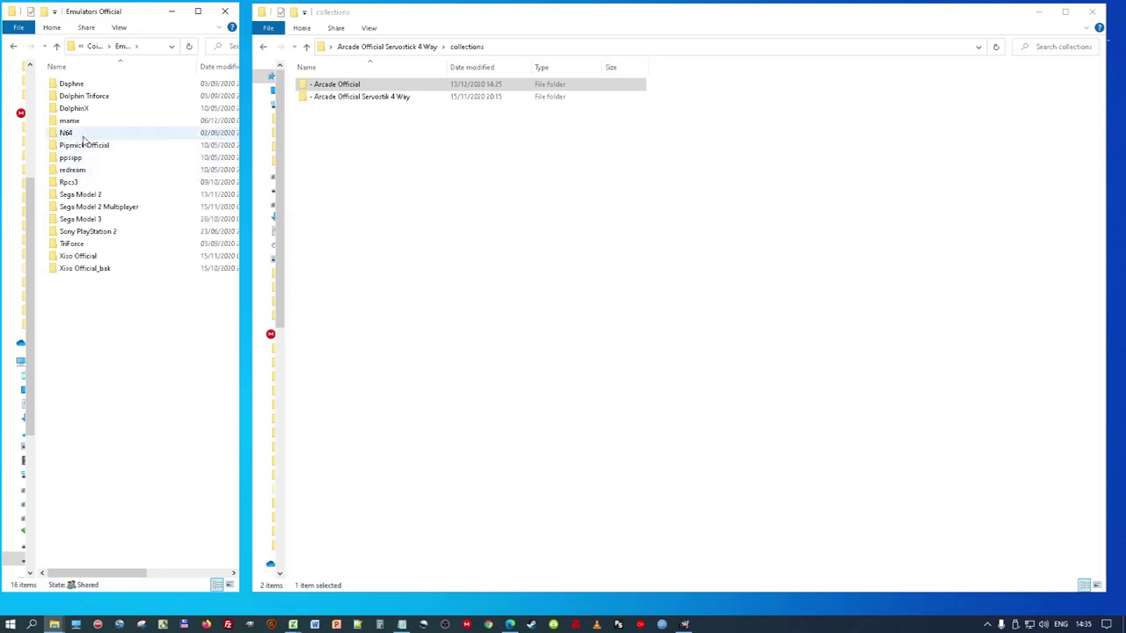
double_click(76, 124)
double_click(76, 329)
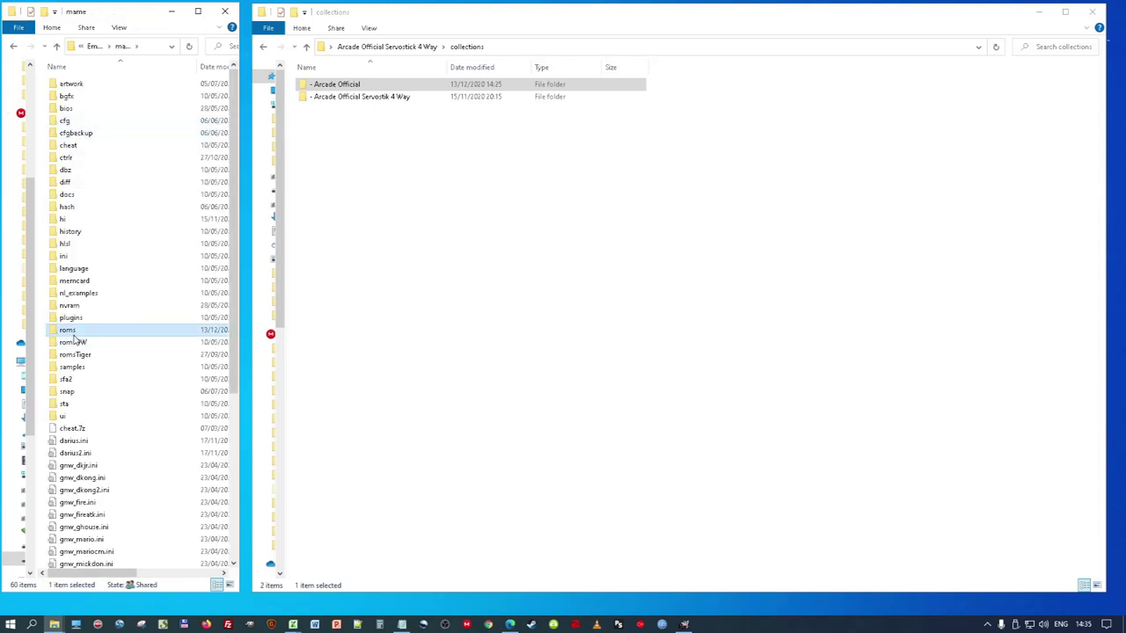
left_click(135, 331)
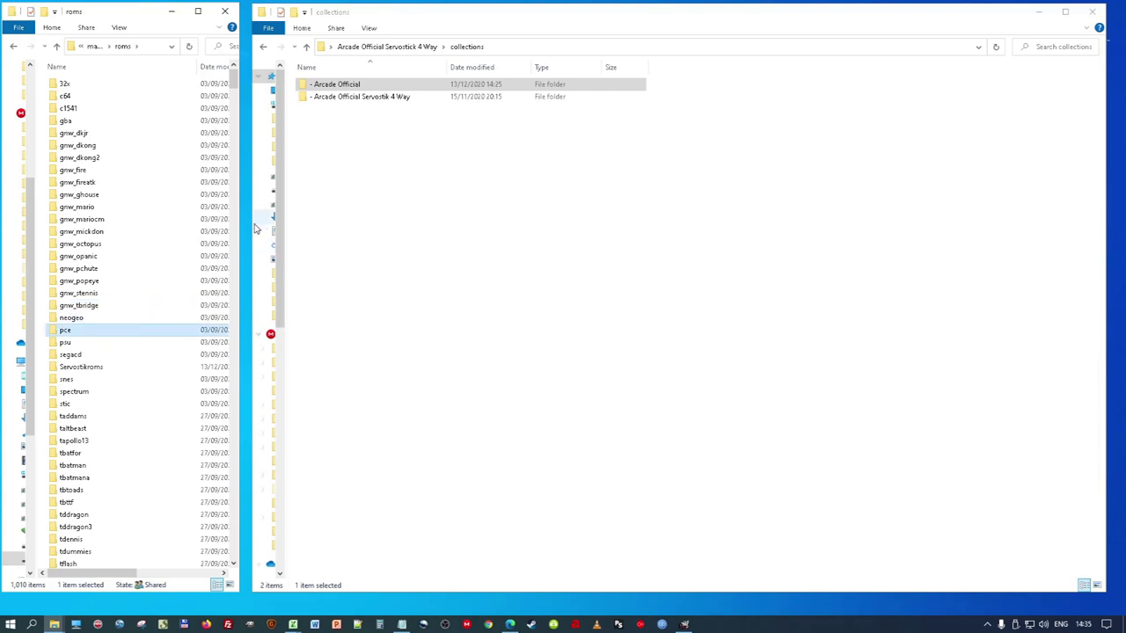
left_click_drag(235, 77, 247, 552)
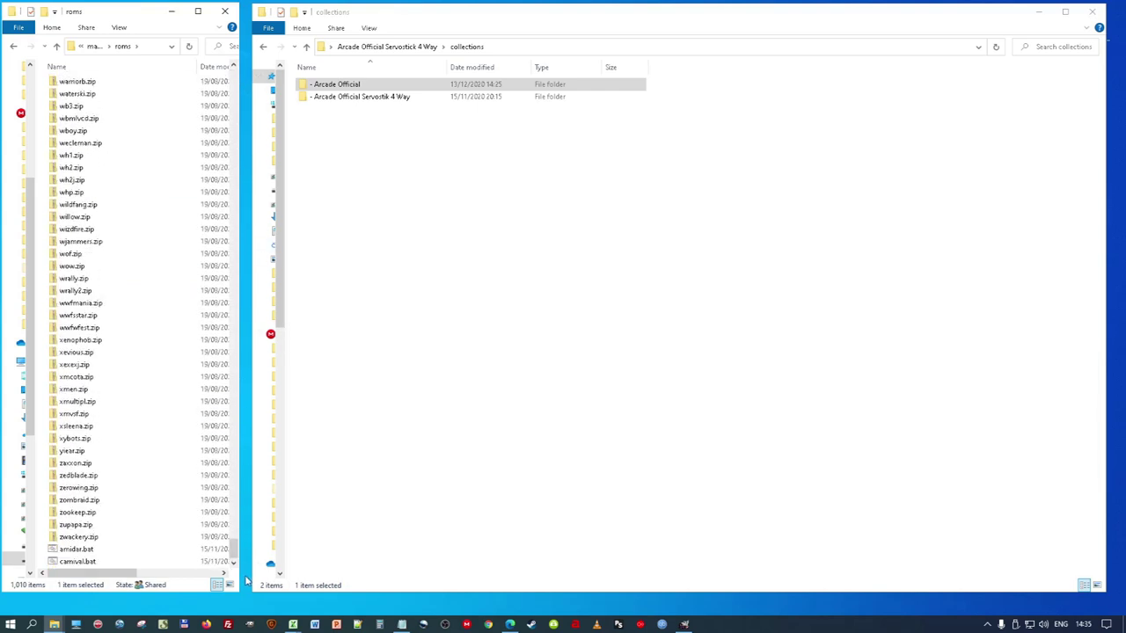
Step: Return to the CoinOPS Next 2 root folder and start the front end with CoinOPS.exe
left_click(95, 46)
left_click(93, 47)
left_click(94, 47)
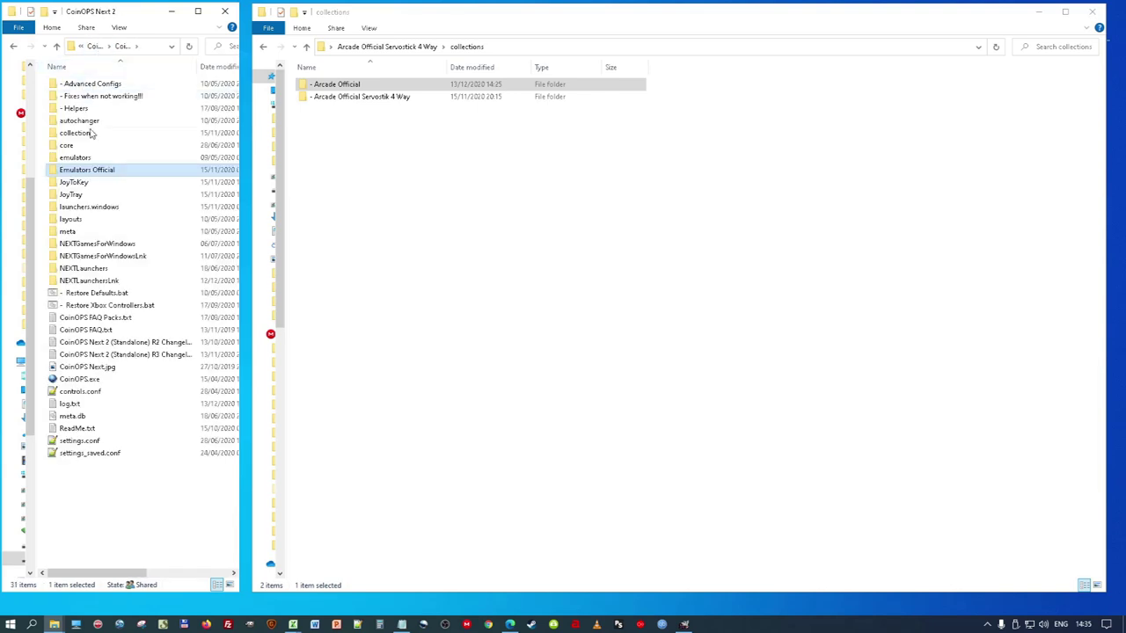
left_click(88, 379)
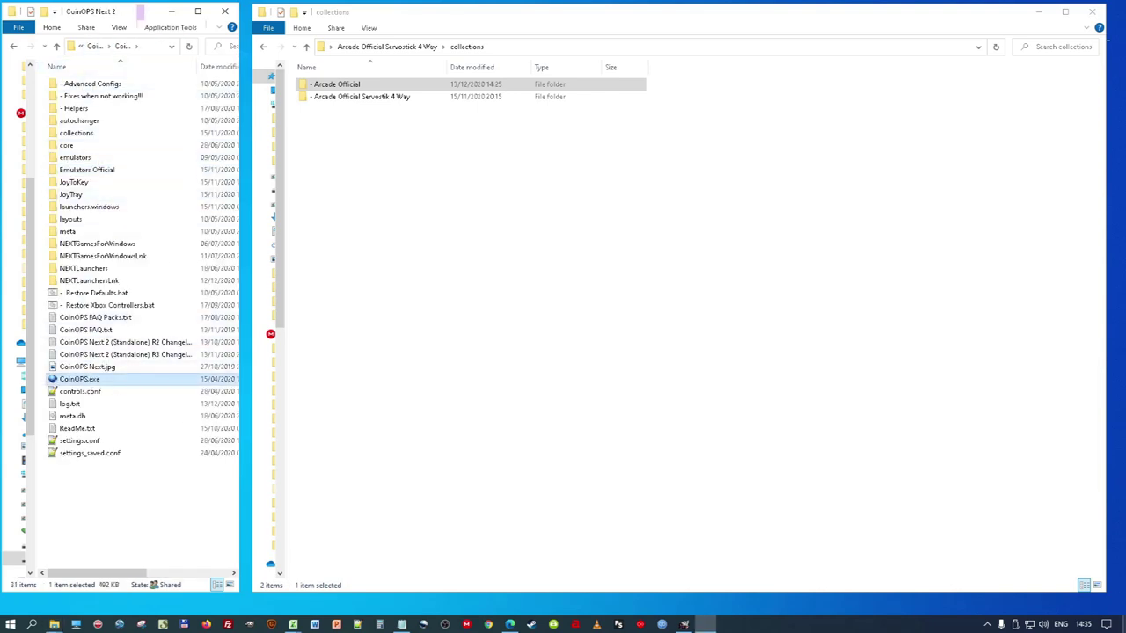
double_click(88, 379)
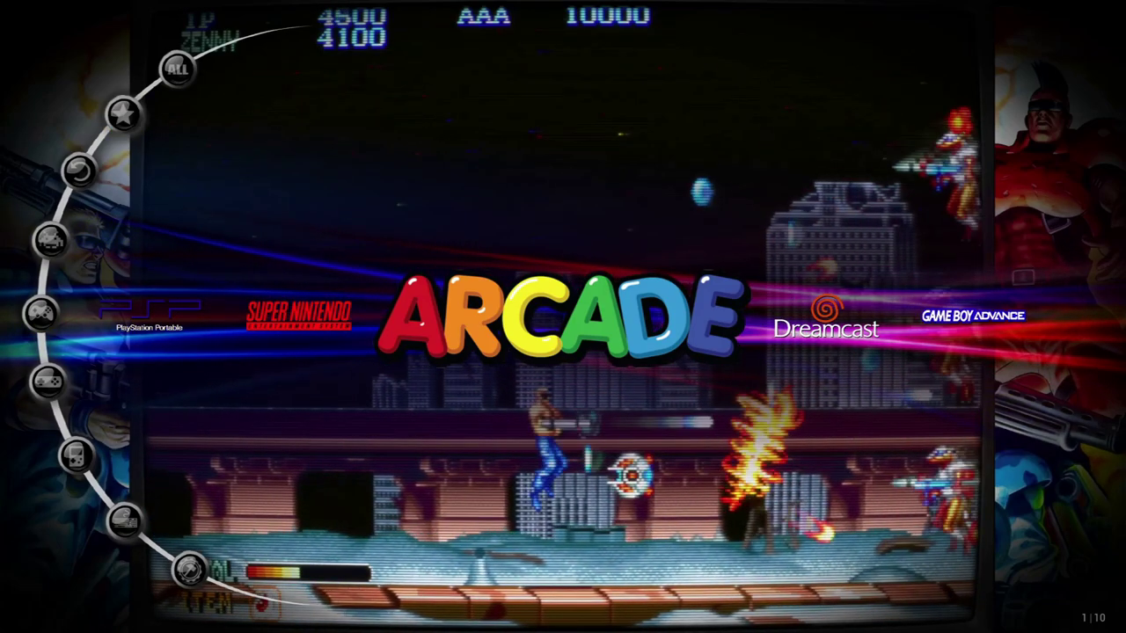
Step: Enter the Arcade collection and browse down the game list from 10-Yard Fight to the first Amidar entry
key("Return")
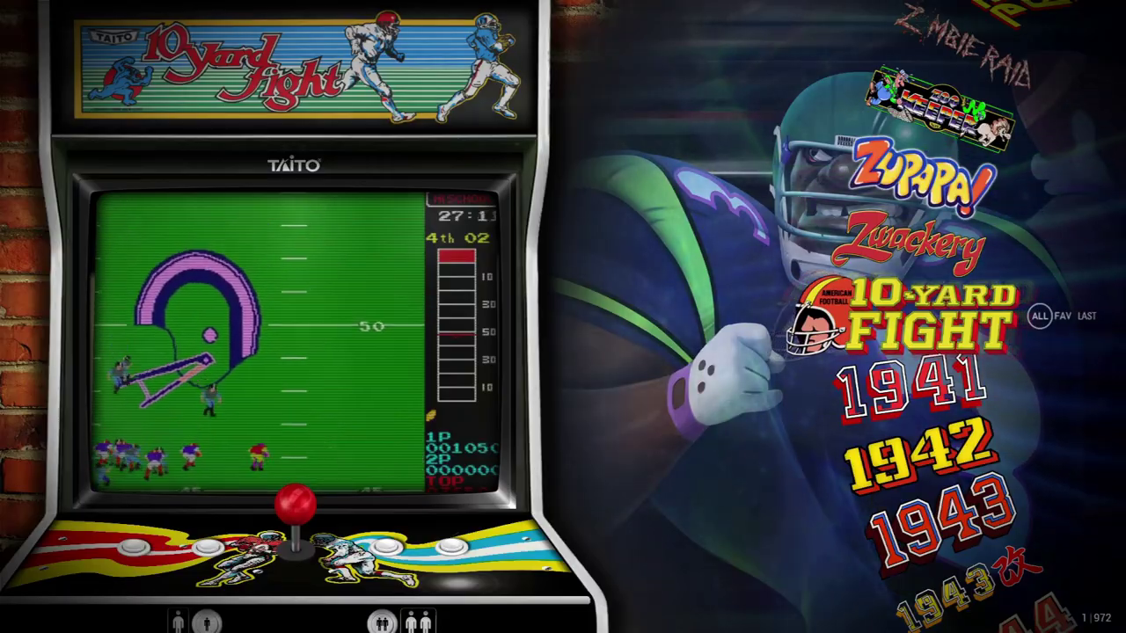
key("Down")
key("Down")
key("Down")
key("Down")
key("Down")
key("Down")
key("Down")
key("Down")
key("Down")
key("Down")
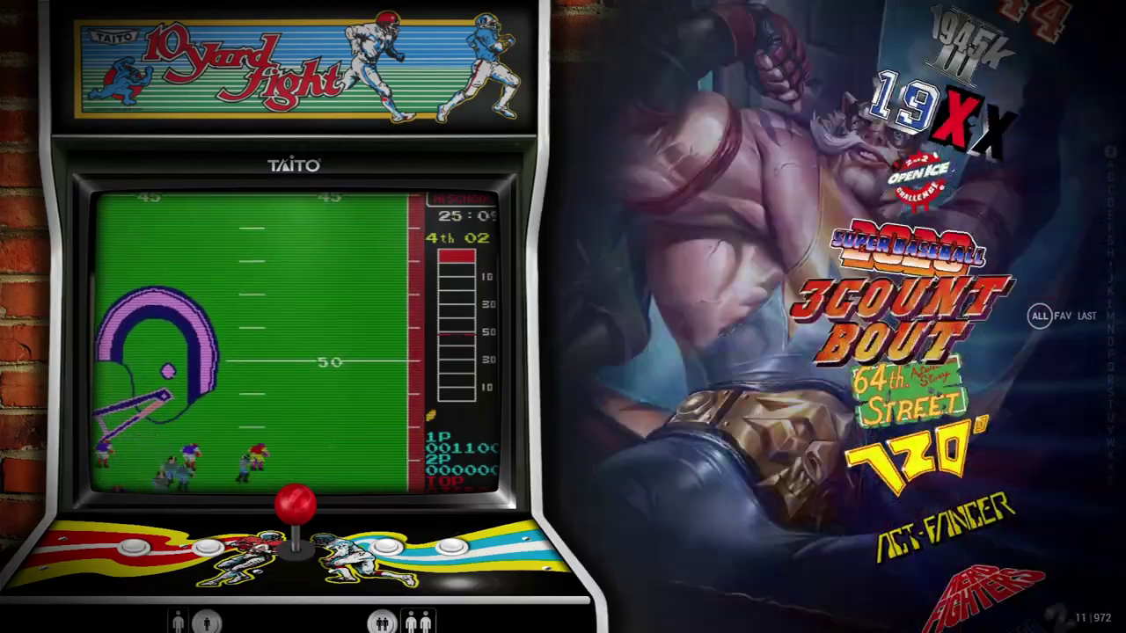
key("Down")
key("Down")
key("Down")
key("Down")
key("Down")
key("Down")
key("Down")
key("Down")
key("Down")
key("Down")
key("Down")
key("Down")
key("Down")
key("Down")
key("Down")
key("Down")
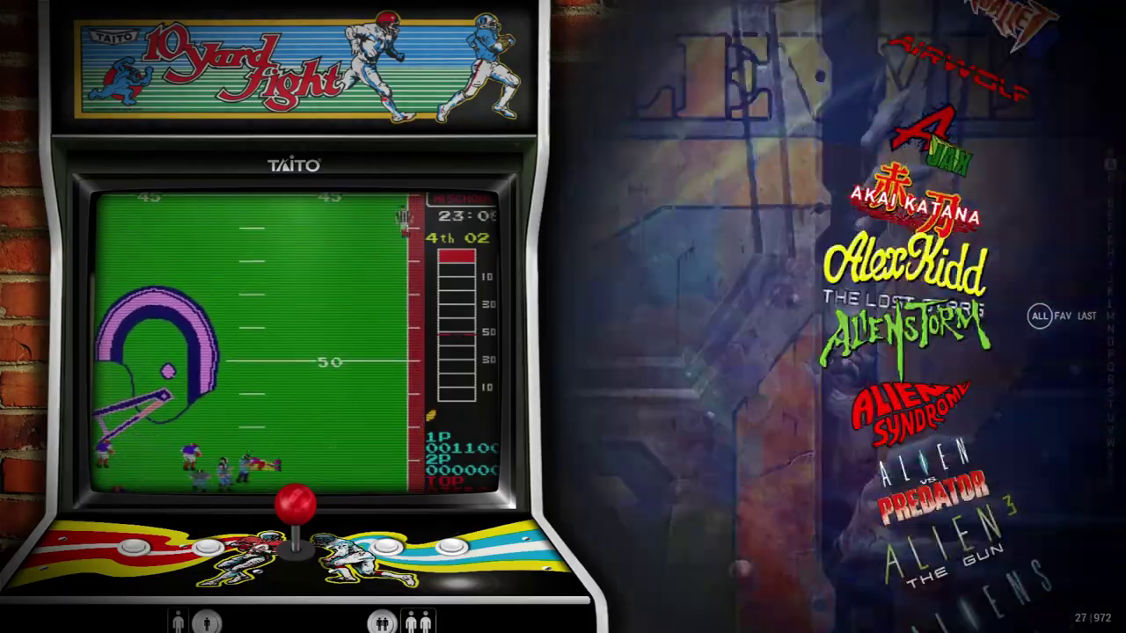
key("Down")
key("Down")
key("Down")
key("Down")
key("Down")
key("Down")
key("Down")
key("Down")
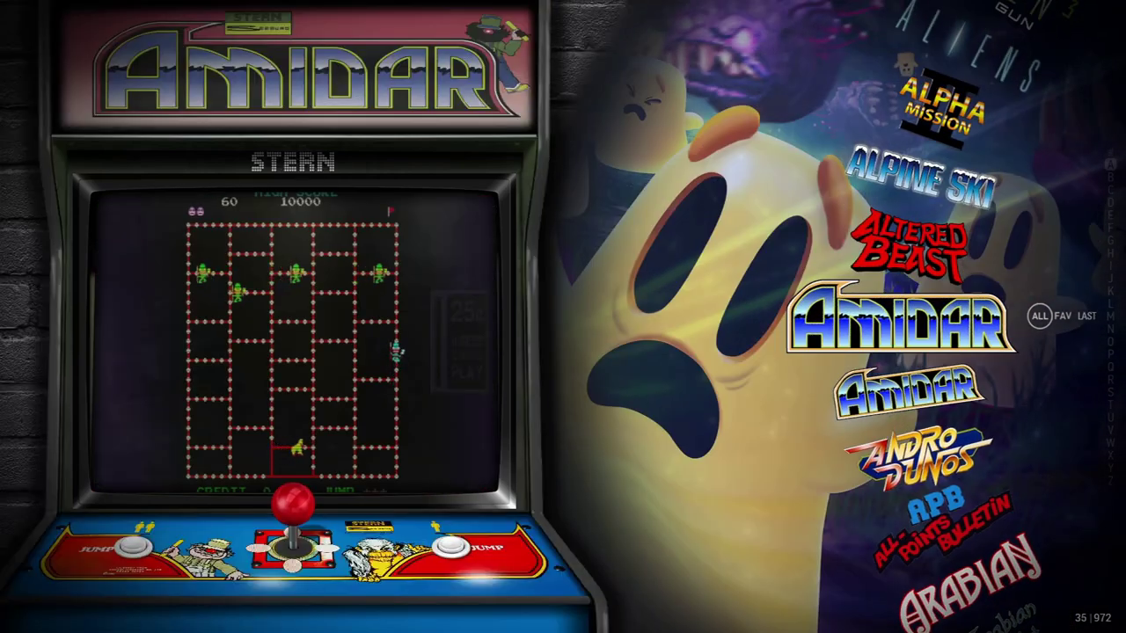
Step: Compare the two adjacent Amidar entries in the game list, ending on the second one
key("Down")
key("Up")
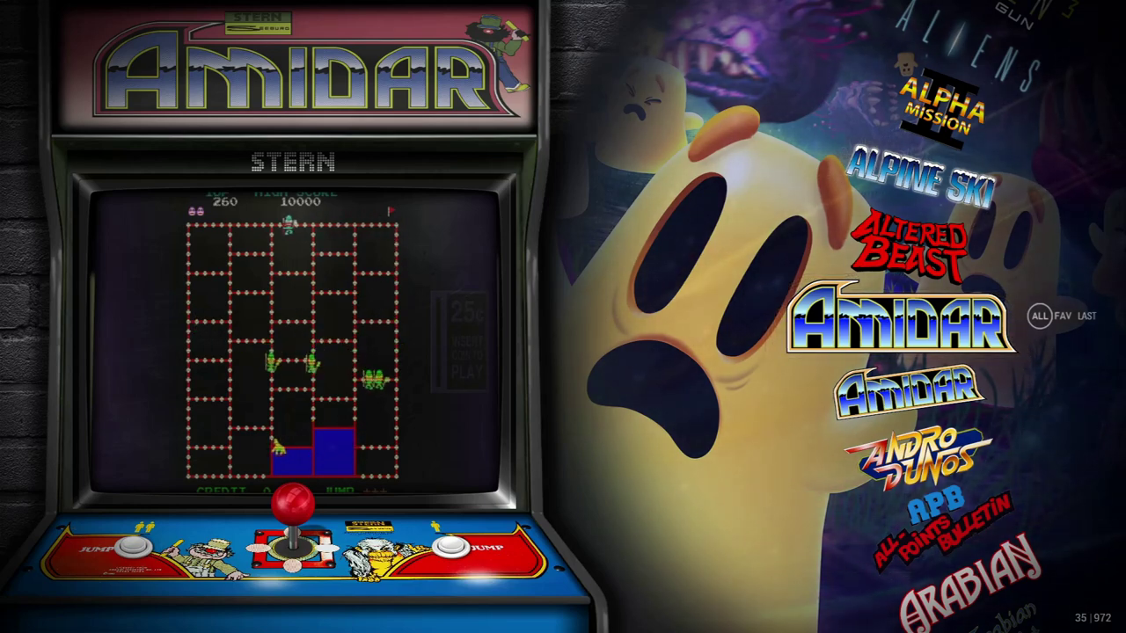
key("Down")
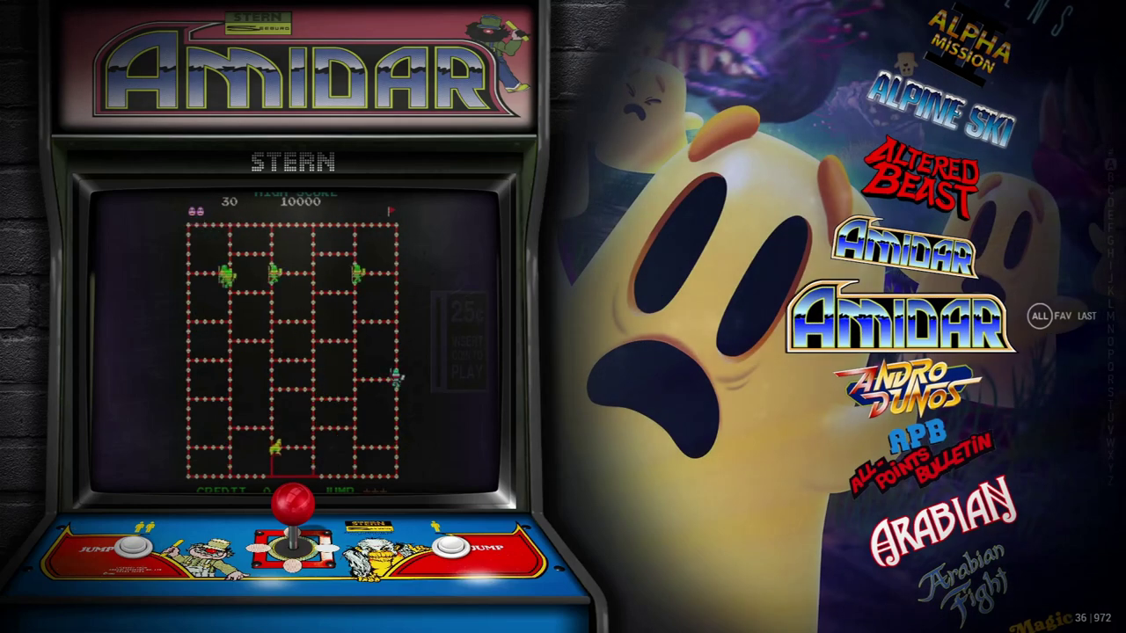